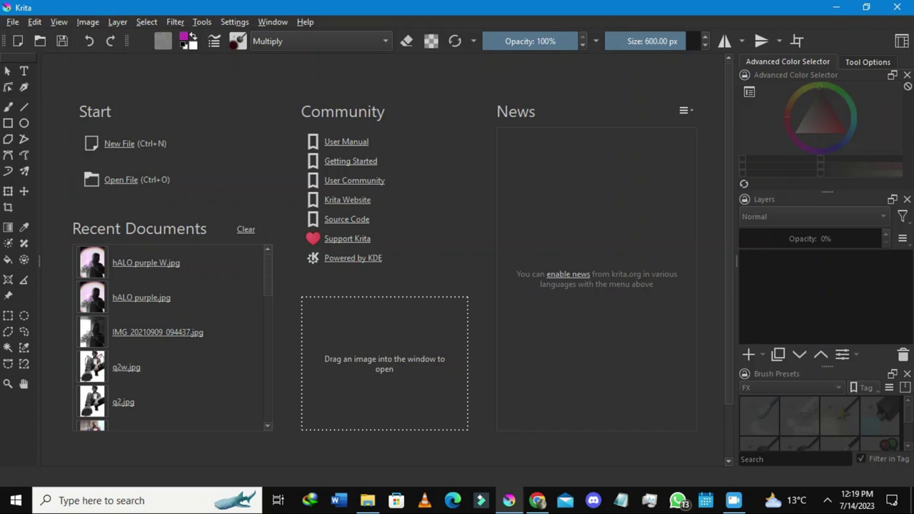
Create a new custom RGB/Alpha document, 1080 px wide and 720 px high, at 300 pixels/inch
key("ctrl+n")
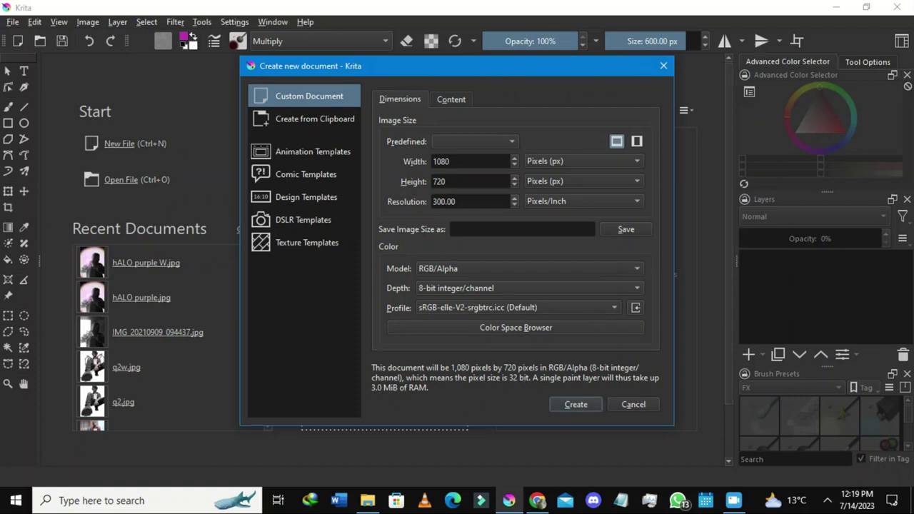
key("Return")
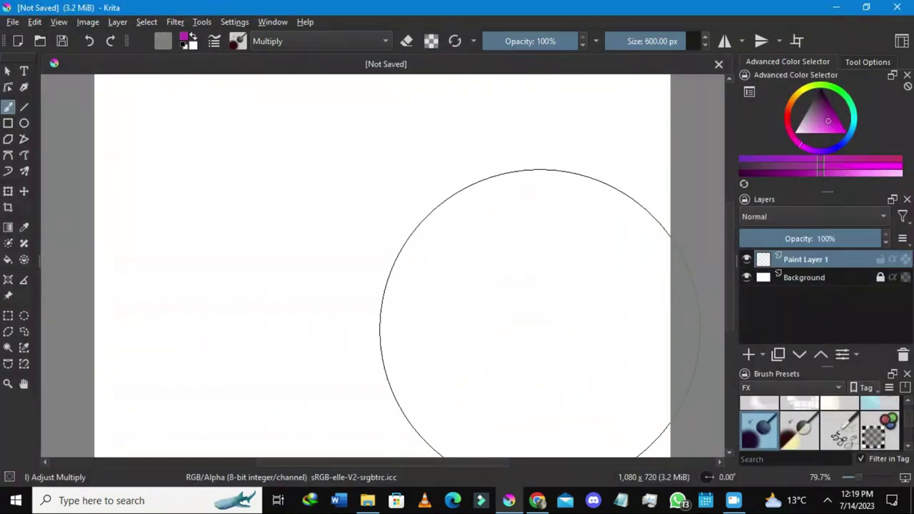
scroll(539, 330, "down", 2)
scroll(537, 338, "up", 2)
scroll(537, 338, "down", 2)
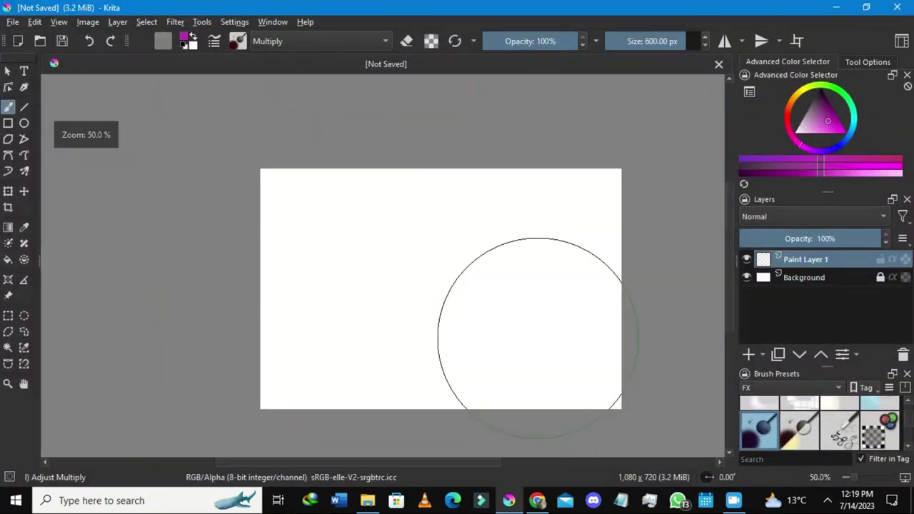
scroll(538, 337, "up", 2)
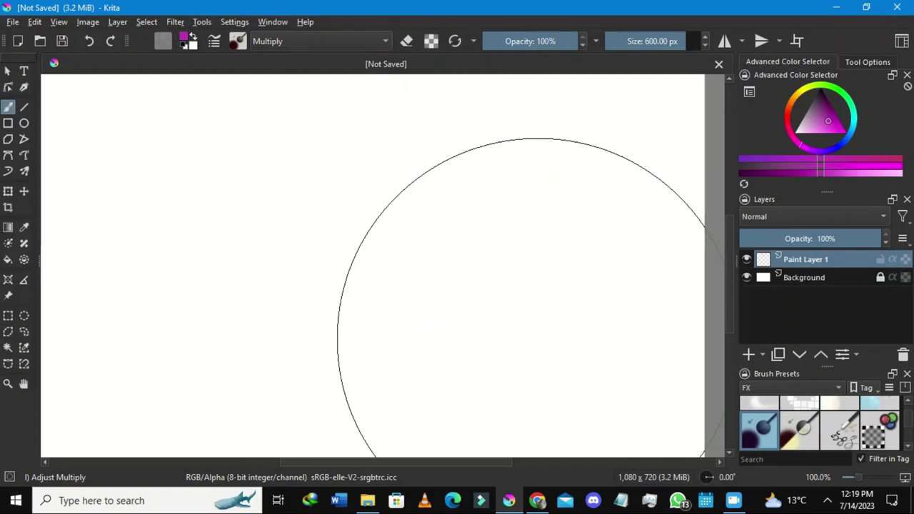
scroll(538, 337, "down", 2)
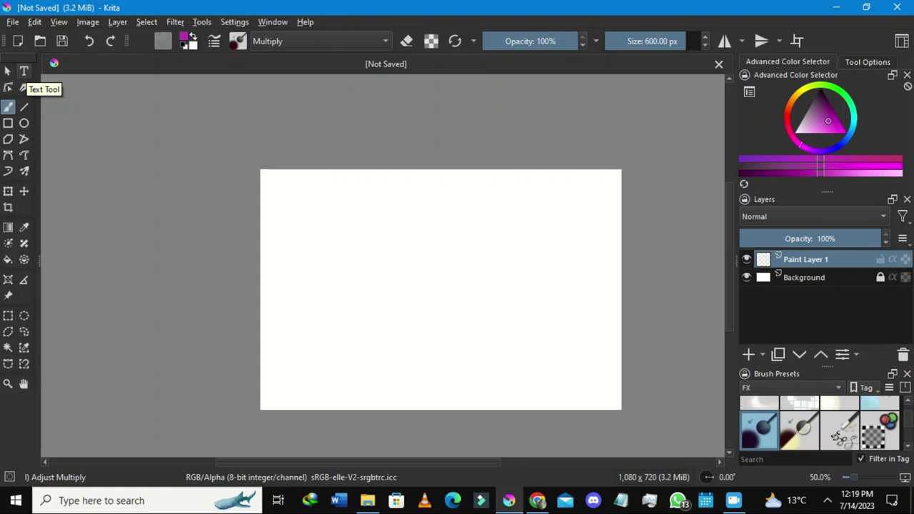
Add a text object with the Text tool across the upper middle of the white canvas
left_click(24, 71)
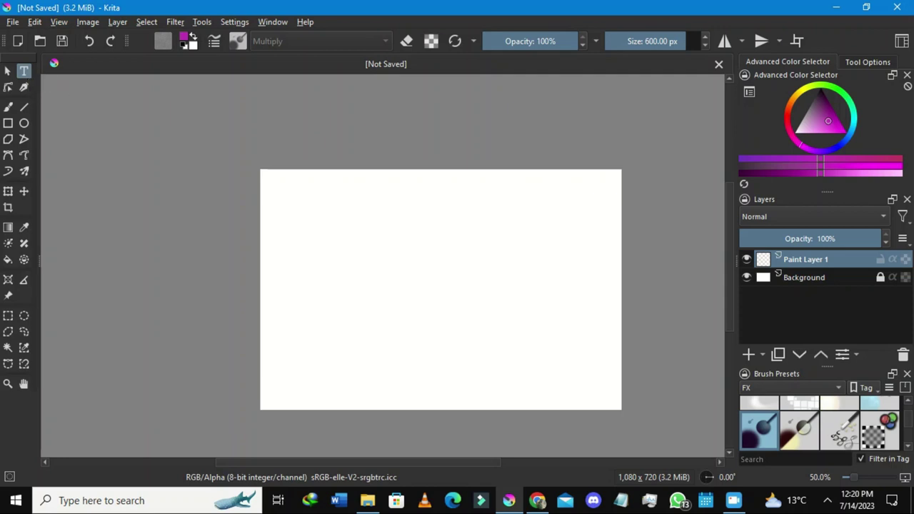
key("ctrl+plus")
key("ctrl+plus")
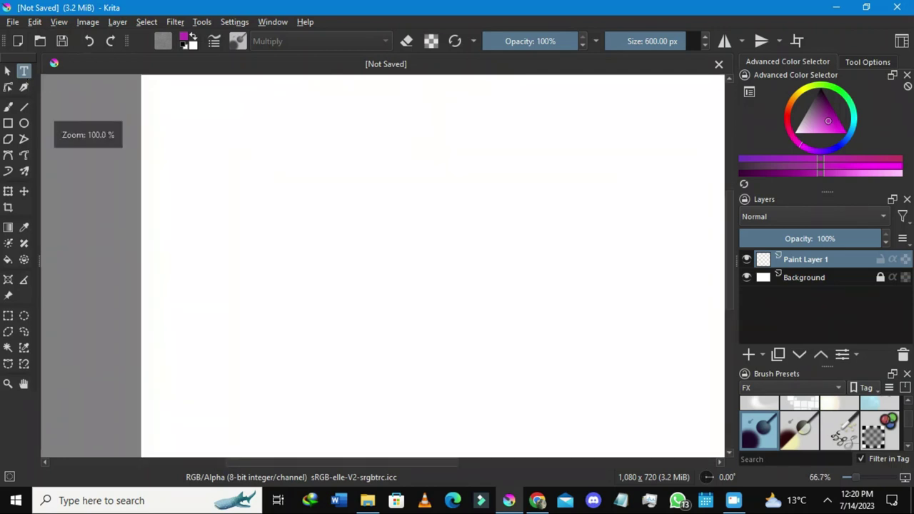
key("ctrl+minus")
key("ctrl+minus")
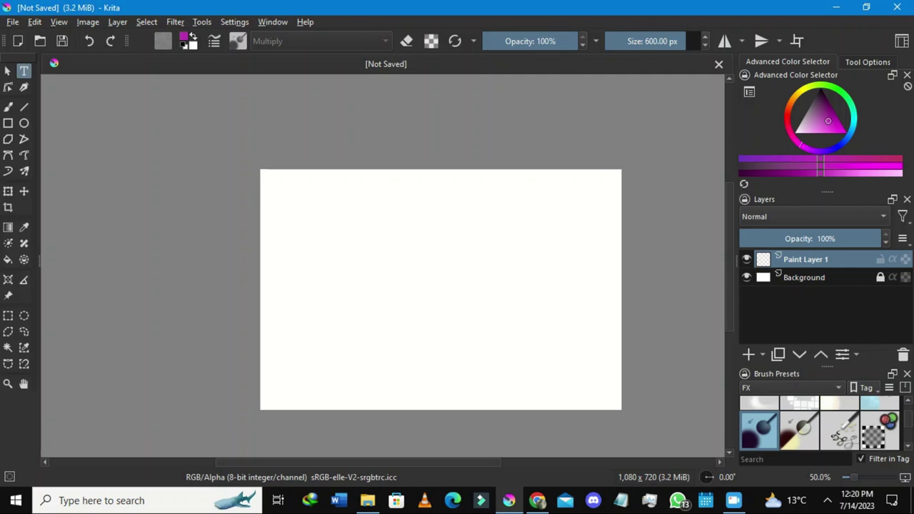
left_click_drag(339, 231, 564, 308)
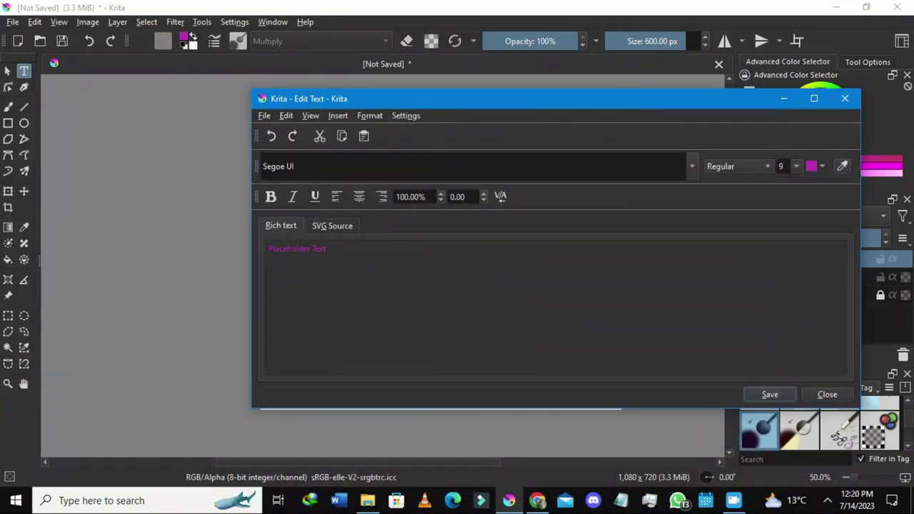
Replace the placeholder text with "Google" and save it to the canvas
left_click_drag(252, 250, 440, 250)
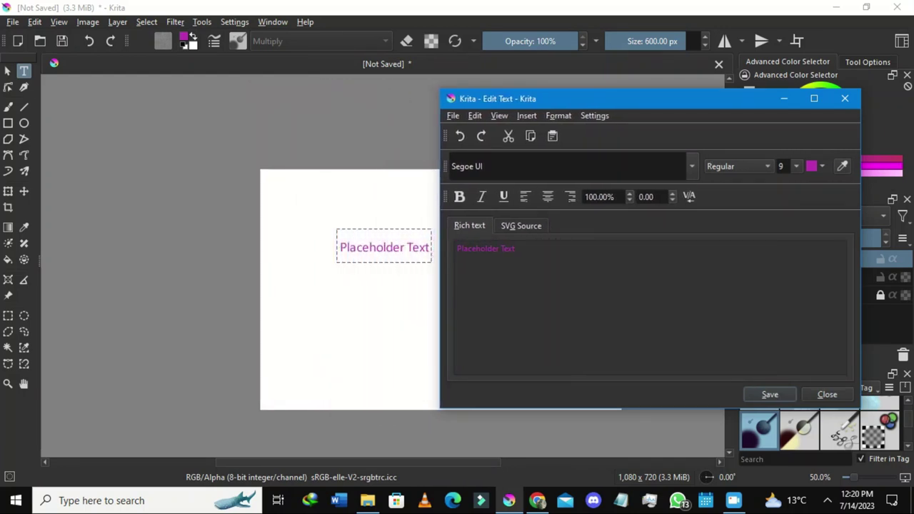
left_click_drag(581, 98, 598, 143)
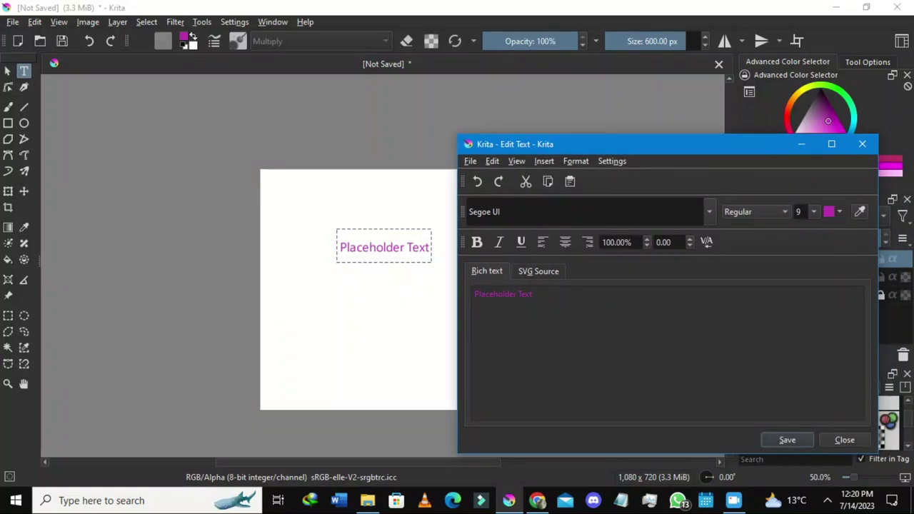
key("ctrl+a")
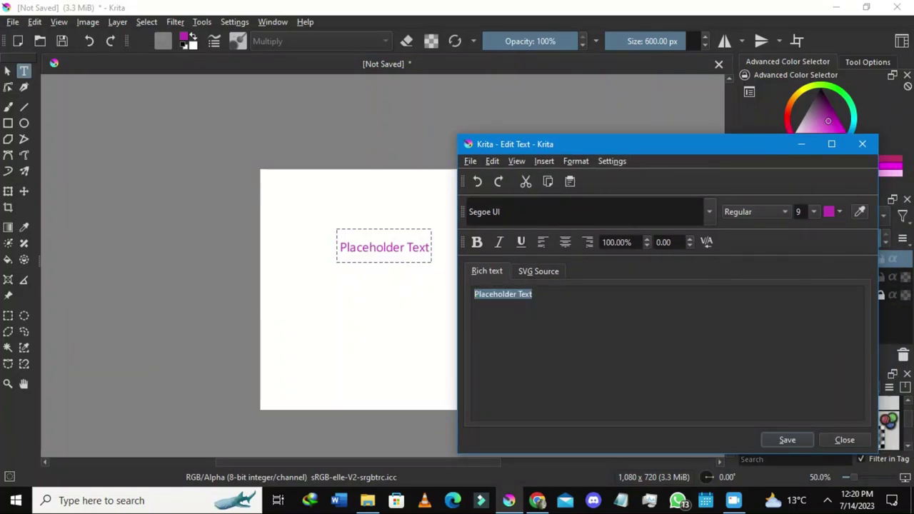
left_click(534, 294)
key("ctrl+a")
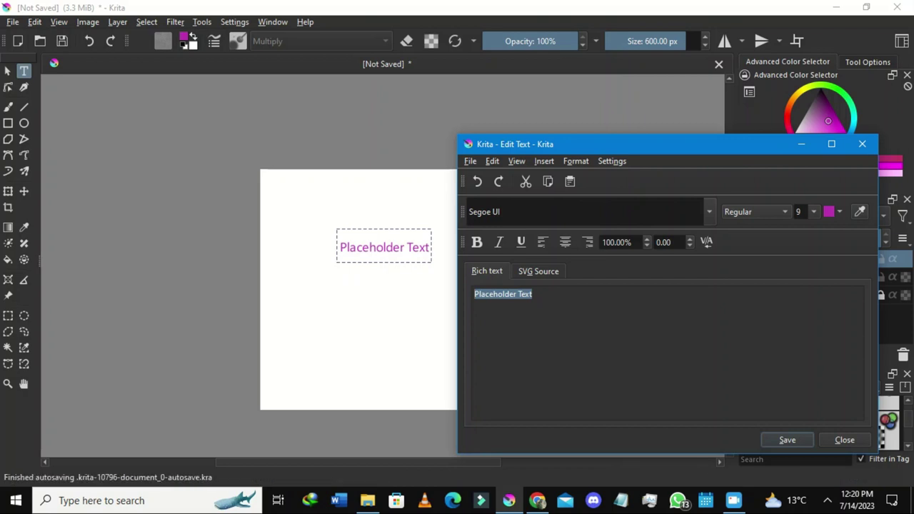
key("BackSpace")
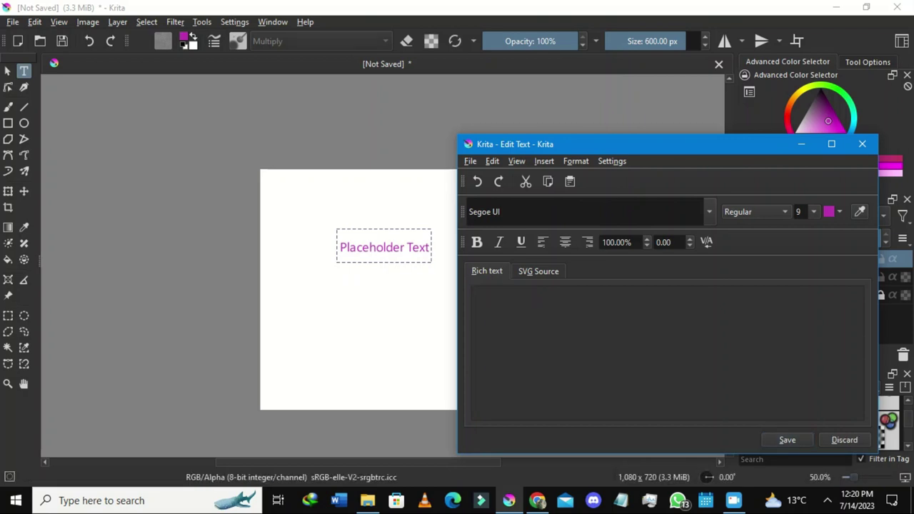
type("Google")
left_click(787, 440)
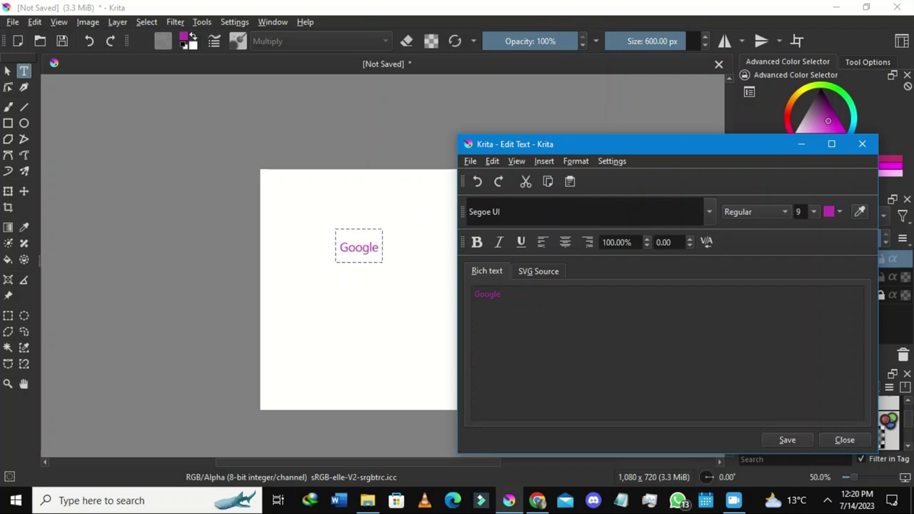
Set the font size of the whole word "Google" to 48 and save the text
left_click_drag(557, 143, 526, 107)
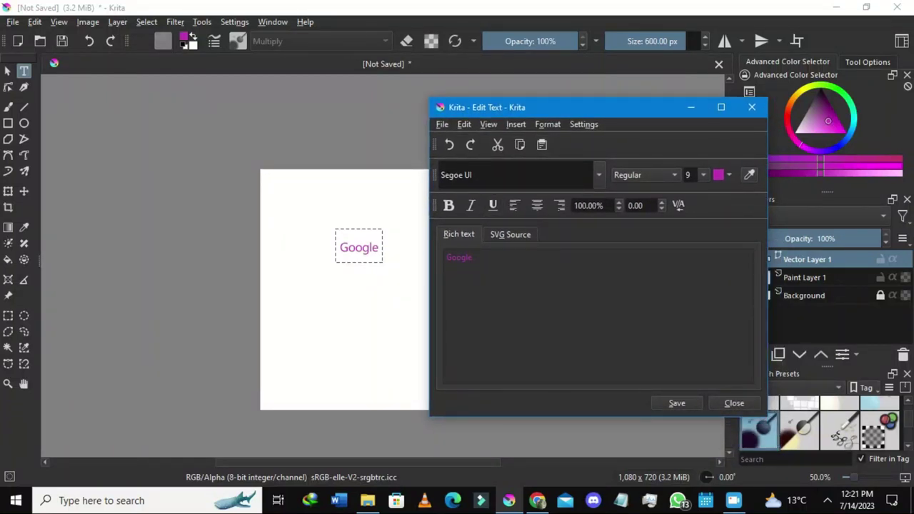
key("ctrl+a")
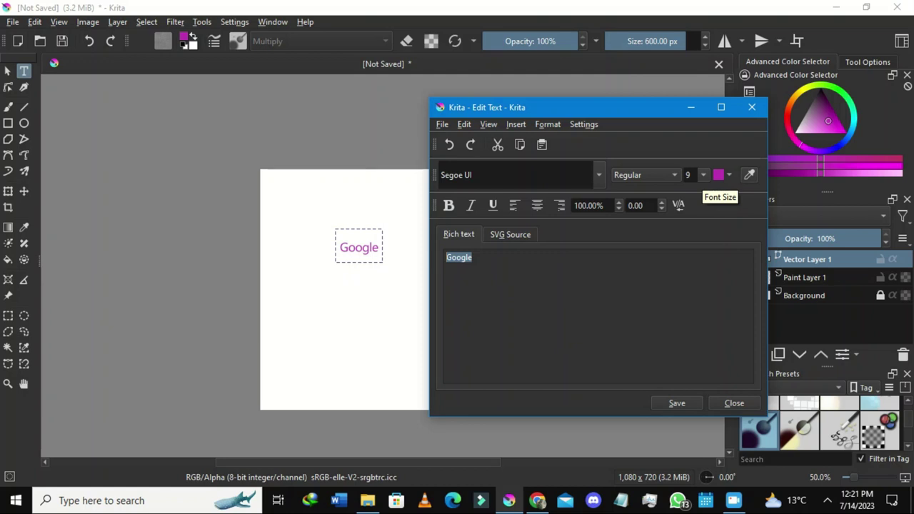
left_click(703, 175)
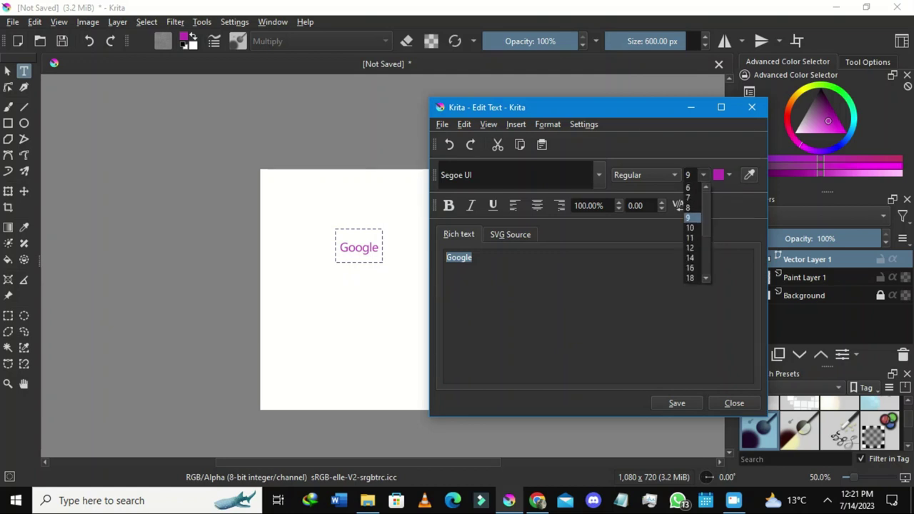
scroll(690, 257, "down", 4)
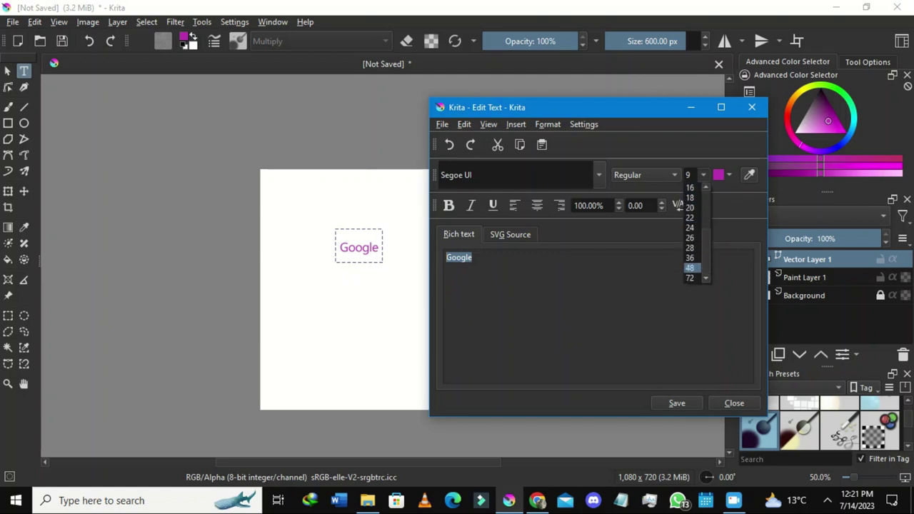
left_click(690, 267)
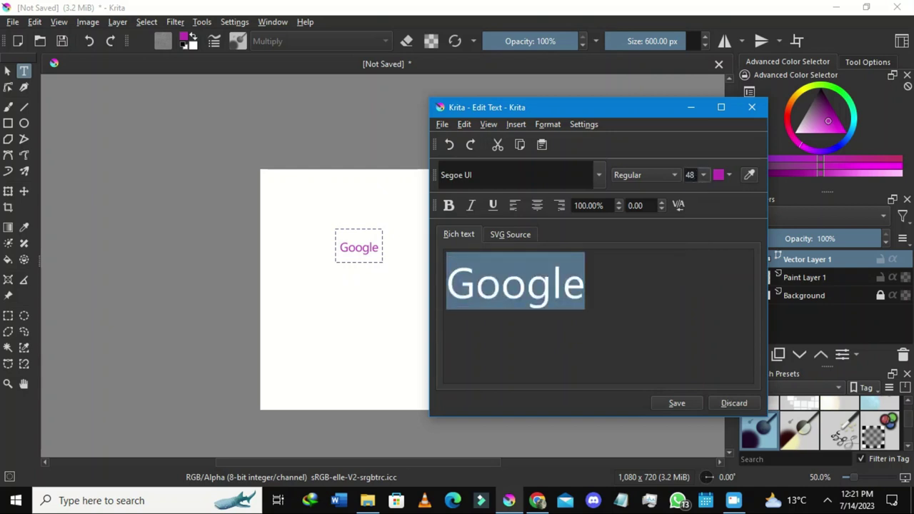
key("ctrl+s")
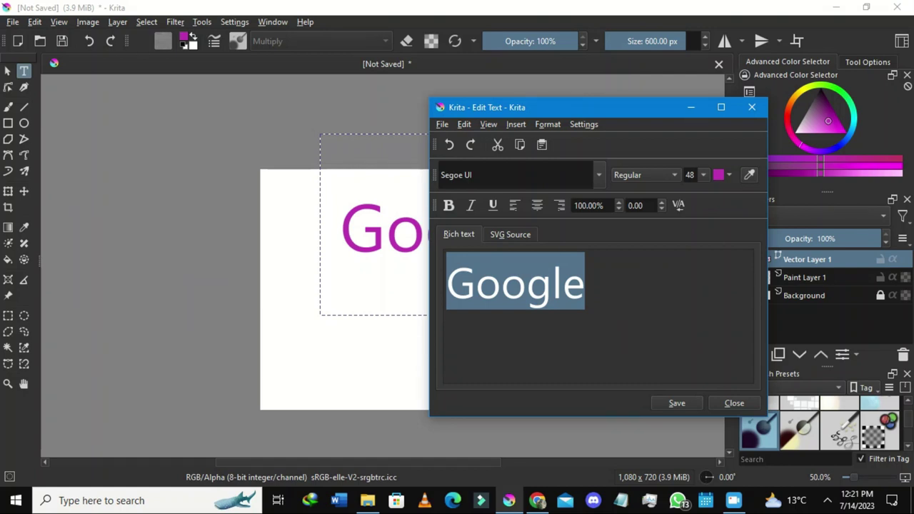
Change the font family of the selected word "Google" to Product Sans and save the text
left_click_drag(536, 107, 699, 147)
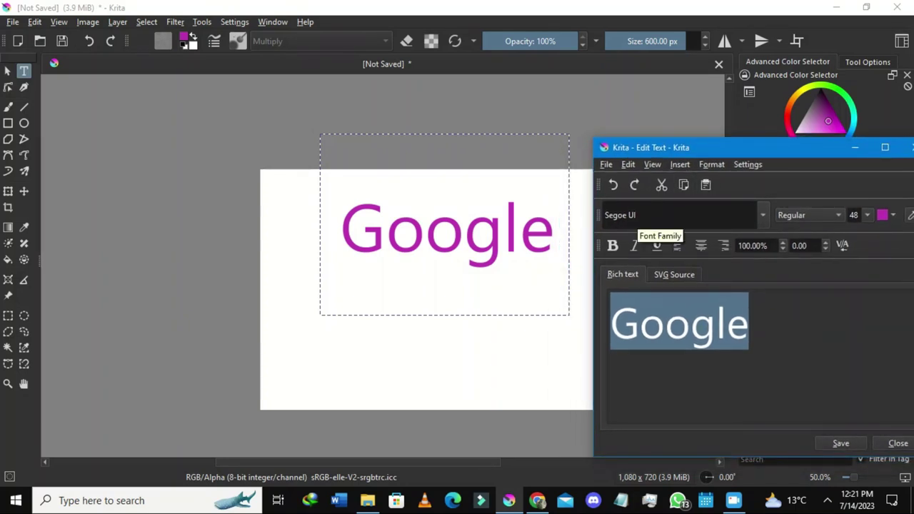
left_click_drag(638, 215, 604, 214)
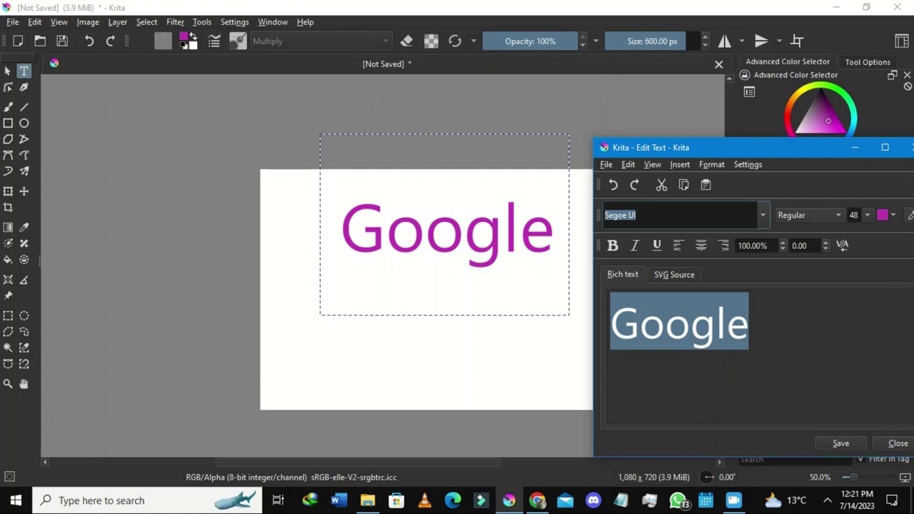
key("BackSpace")
type("product Sans")
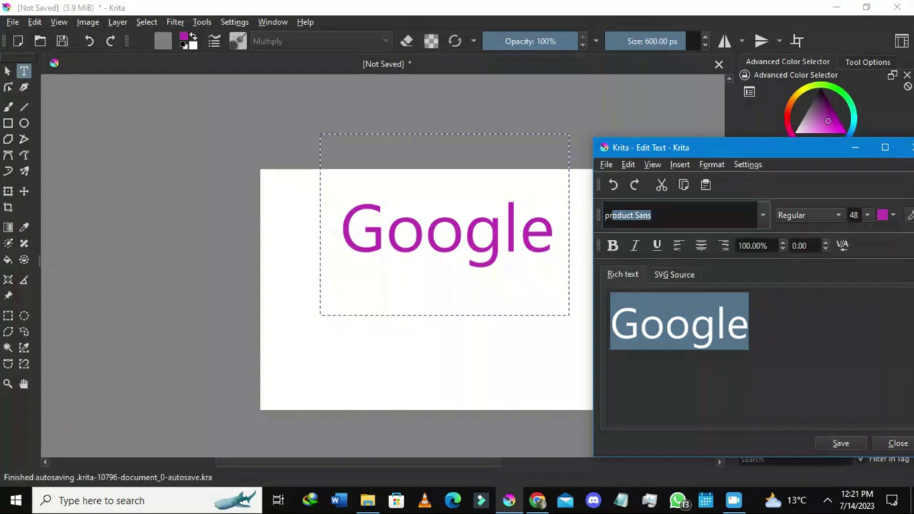
key("Return")
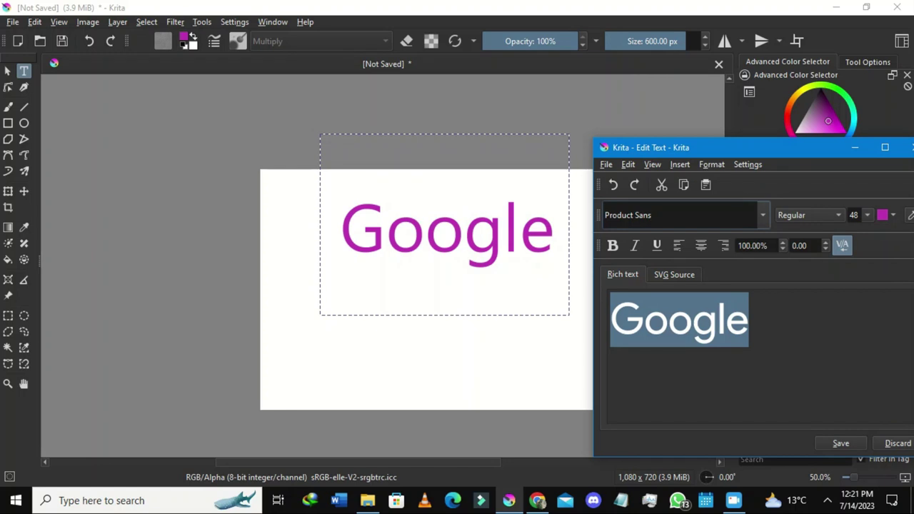
left_click_drag(757, 147, 705, 79)
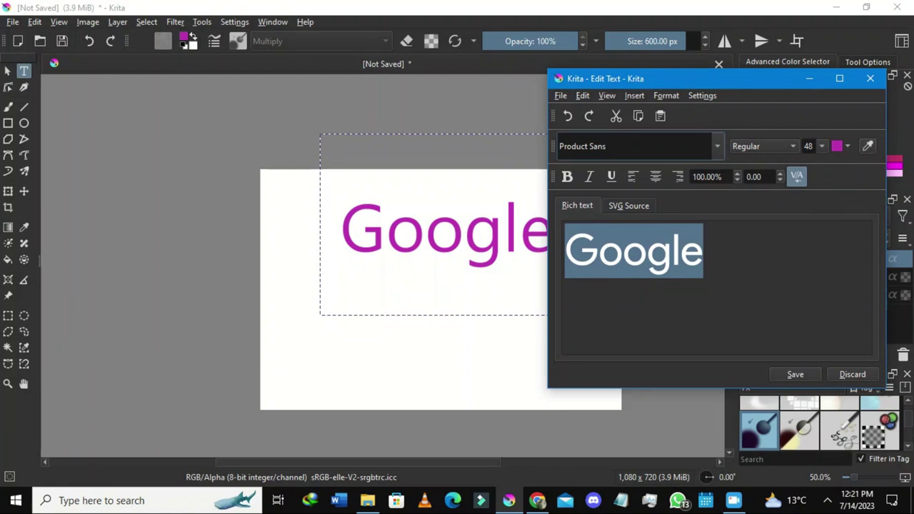
key("Return")
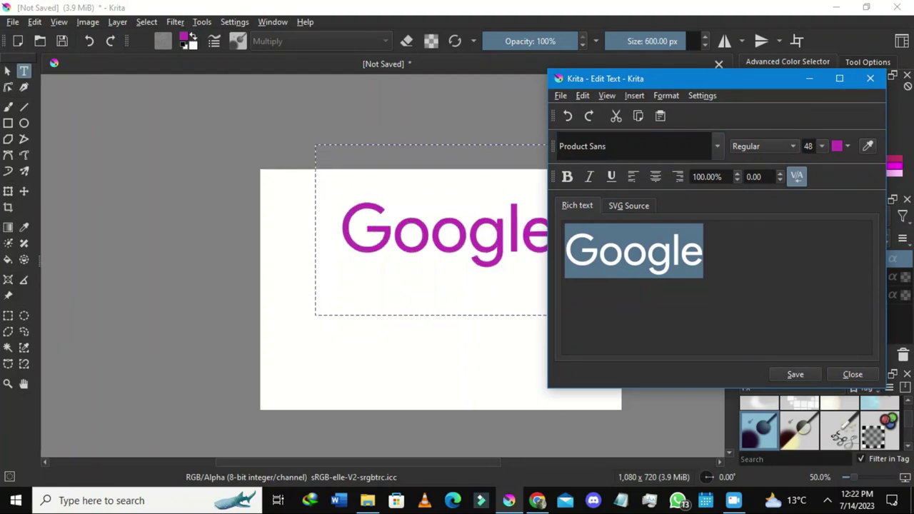
Set the text color of the selected word "Google" to black from the palette and save the text
left_click_drag(678, 79, 685, 115)
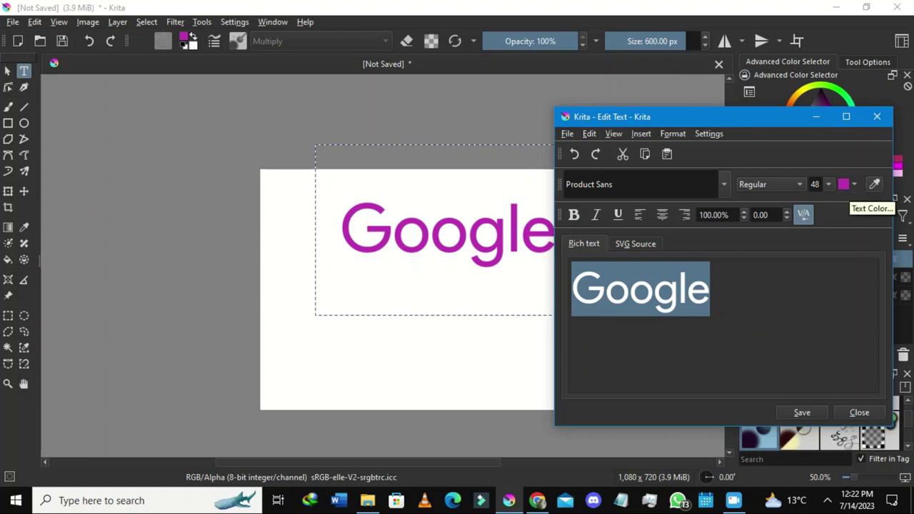
left_click(854, 184)
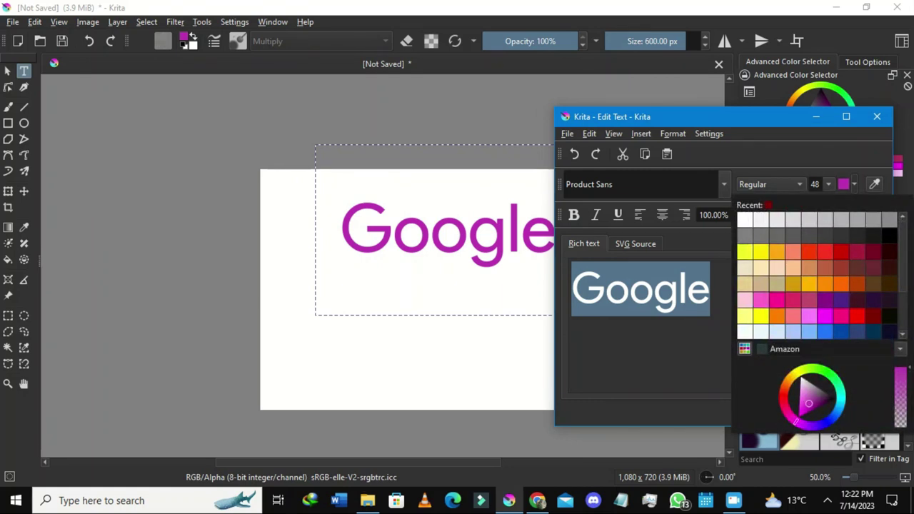
left_click(889, 236)
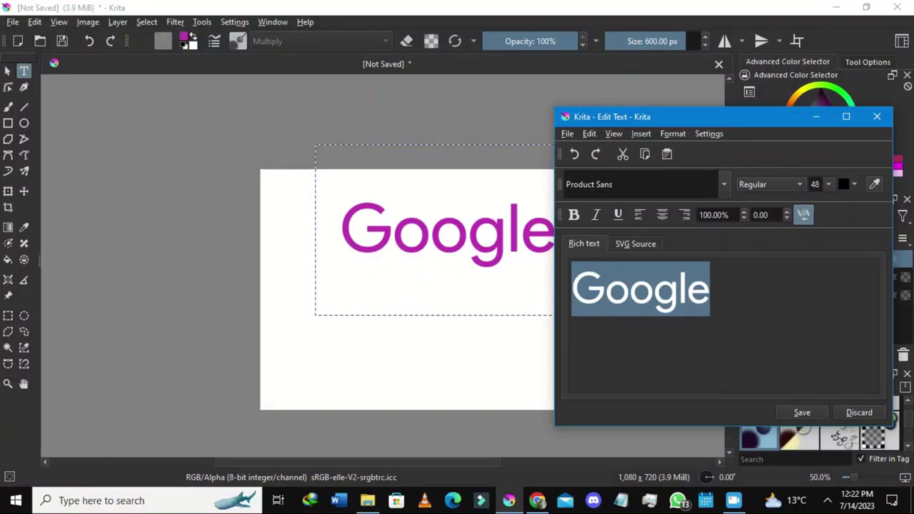
left_click(801, 412)
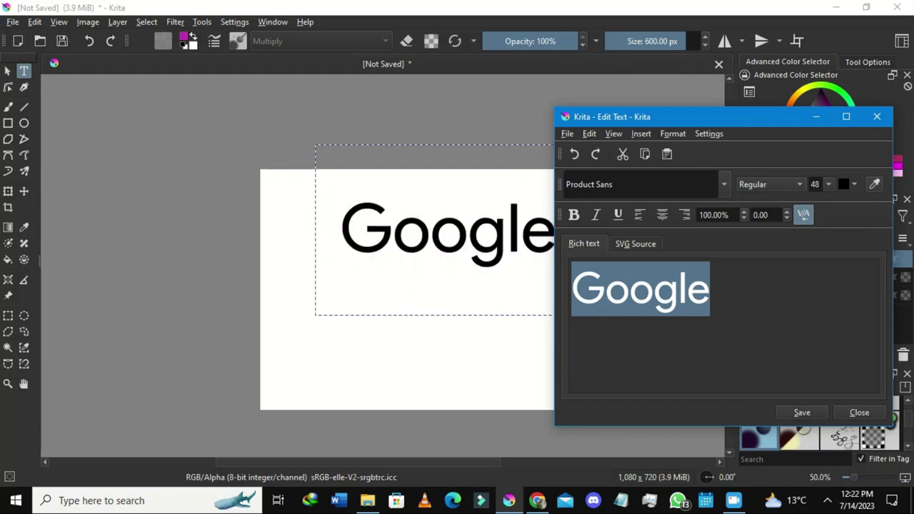
Make the selected word "Google" bold and save the text, keeping the editor window clear of the canvas text
left_click_drag(721, 116, 786, 285)
left_click_drag(756, 285, 709, 221)
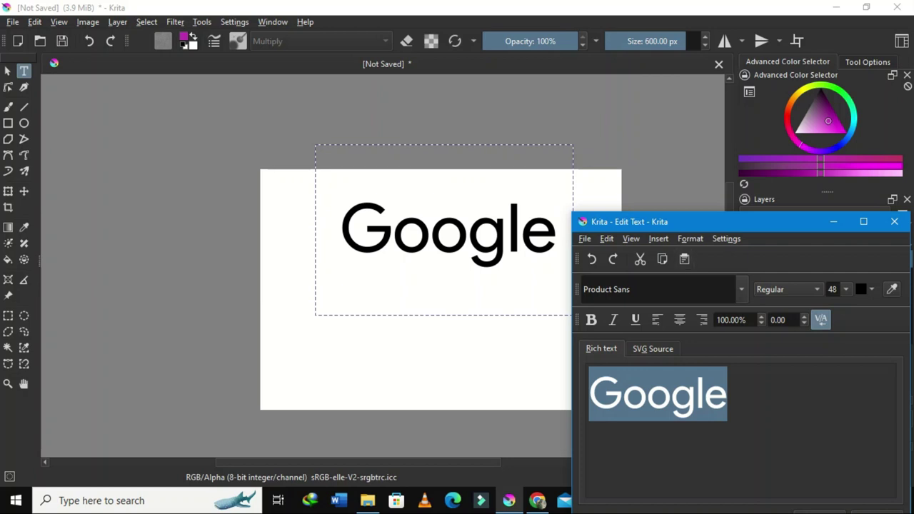
left_click_drag(700, 221, 700, 192)
left_click(591, 289)
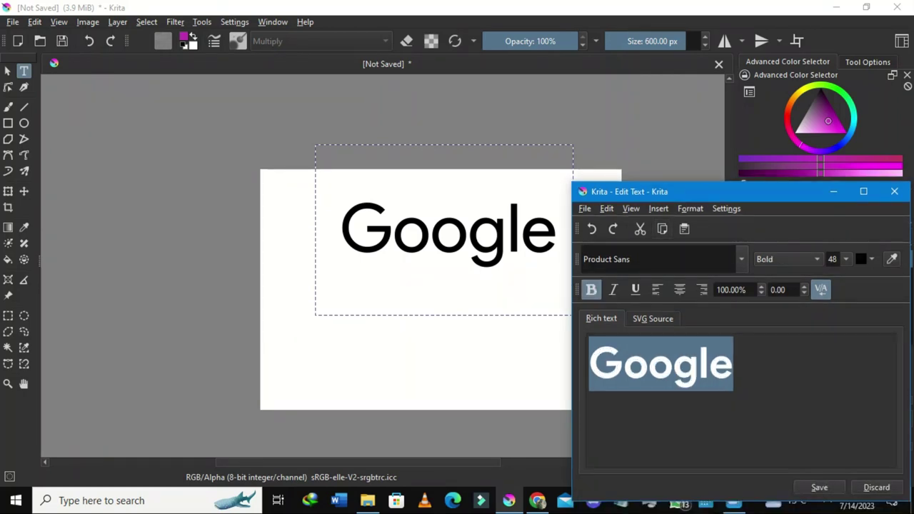
left_click_drag(714, 191, 727, 88)
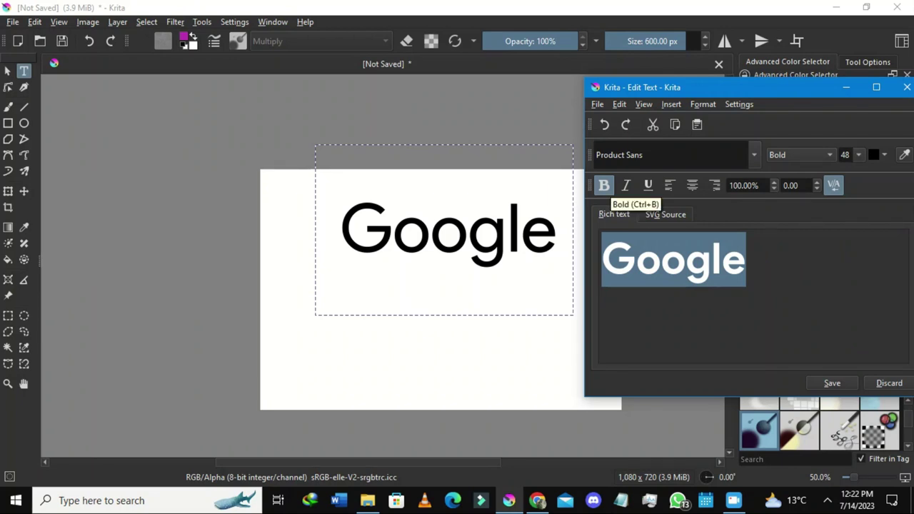
key("ctrl+s")
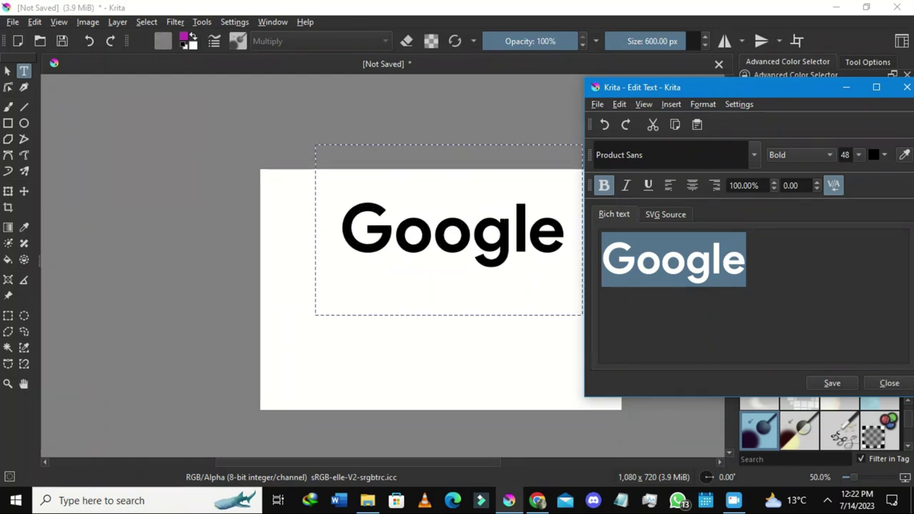
Close the text editor and move the "Google" text layer down to the lower half of the canvas, centered horizontally
left_click_drag(729, 87, 628, 116)
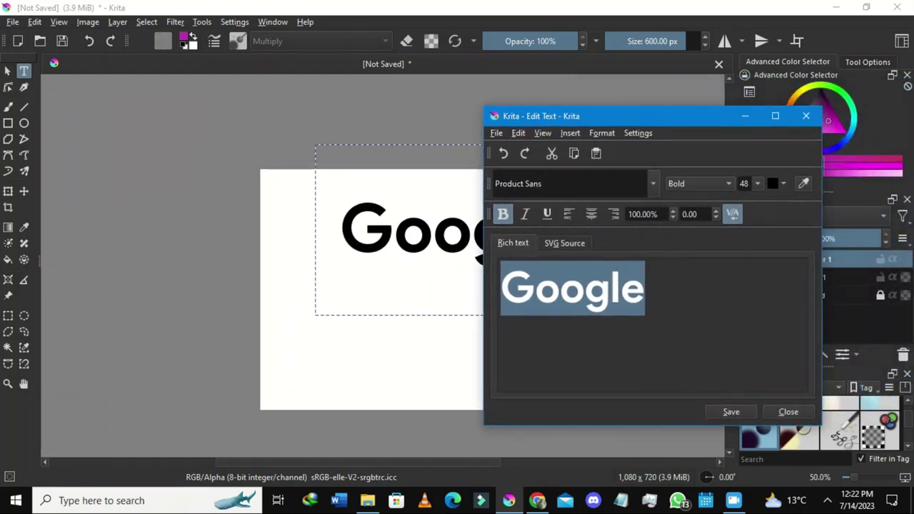
left_click(788, 412)
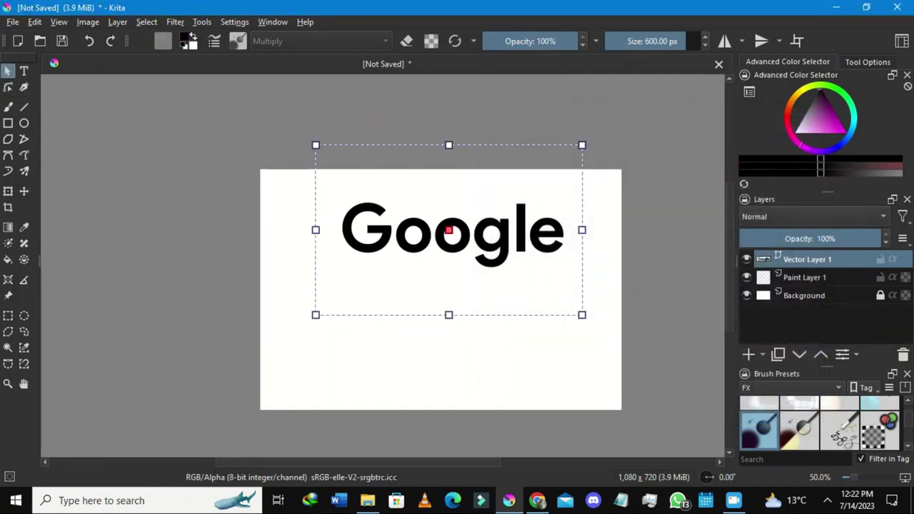
scroll(515, 285, "down", 2)
scroll(515, 285, "up", 2)
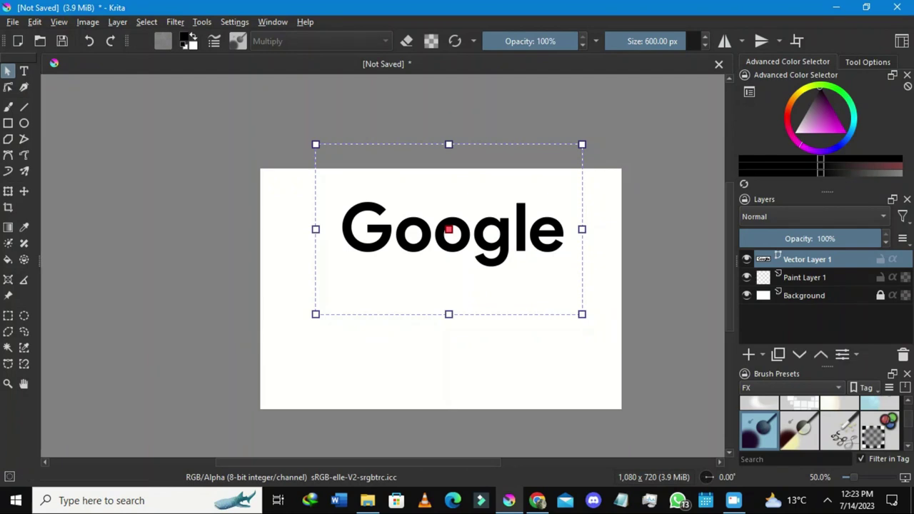
mouse_move(805, 277)
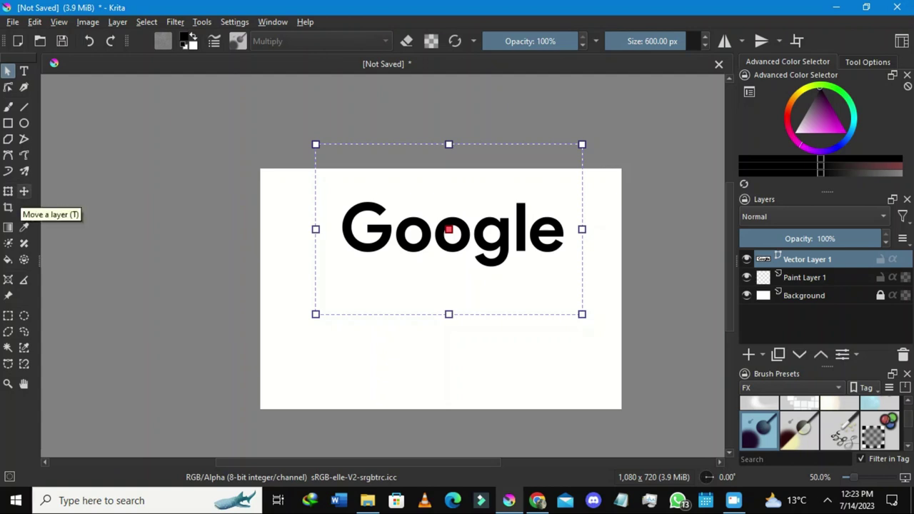
left_click(23, 191)
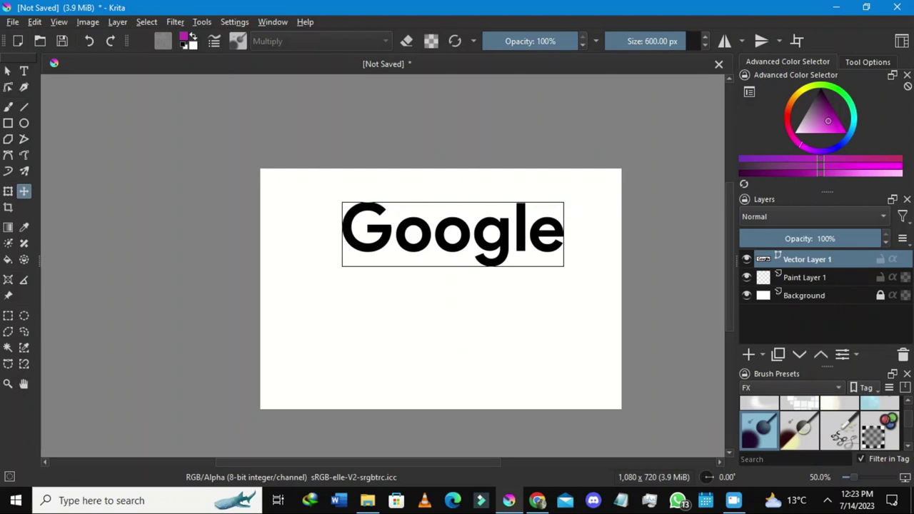
left_click_drag(453, 234, 439, 334)
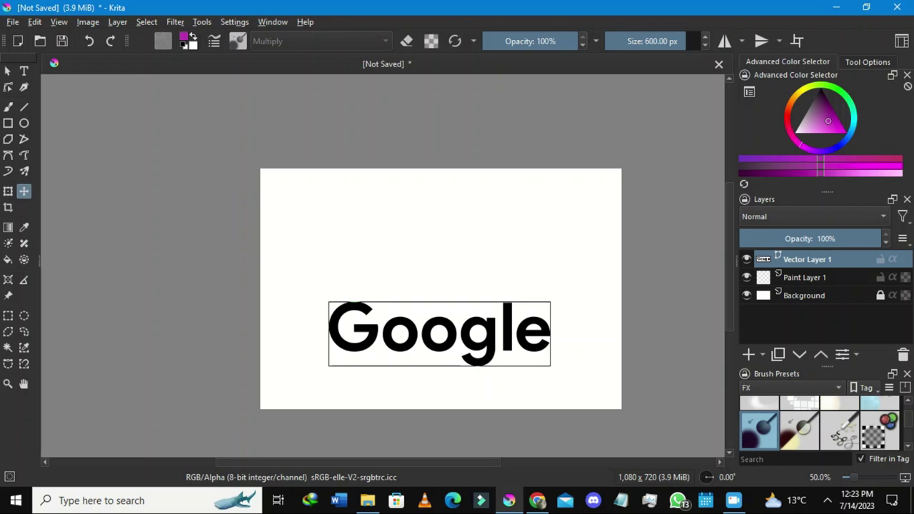
Convert Vector Layer 1 to a paint layer and add a new paint layer above it
right_click(808, 259)
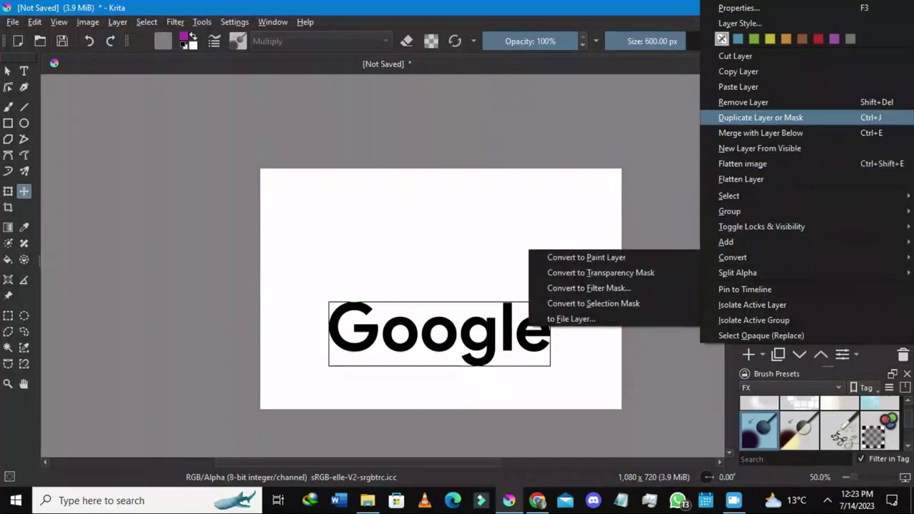
mouse_move(733, 257)
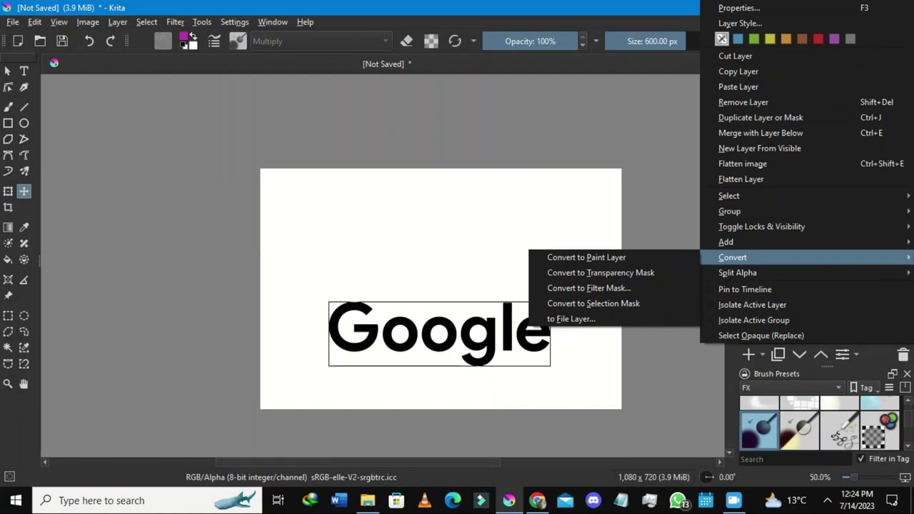
left_click(587, 257)
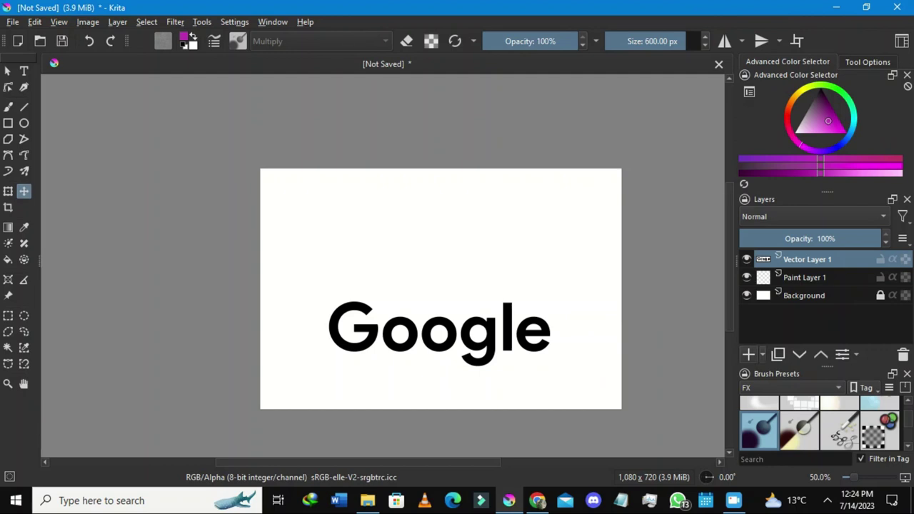
left_click(748, 354)
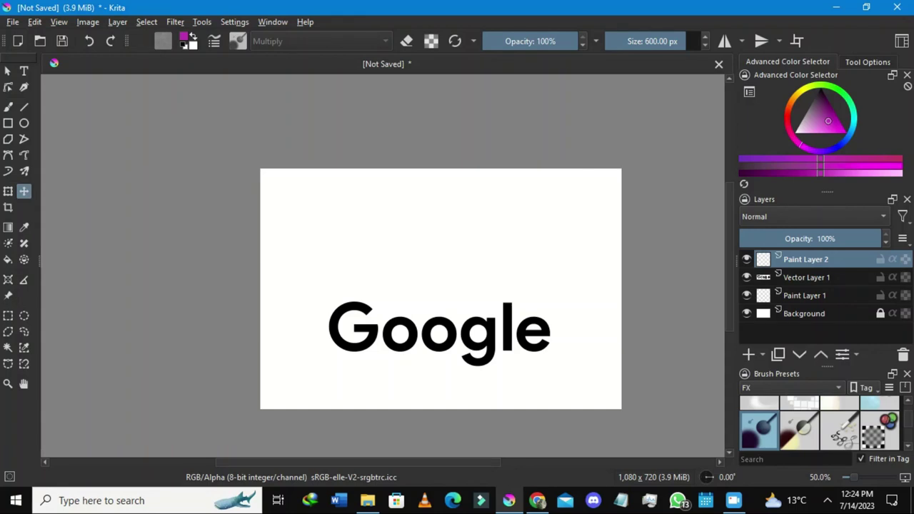
Switch to Chrome and search the web for "product sans font family download"
left_click(537, 501)
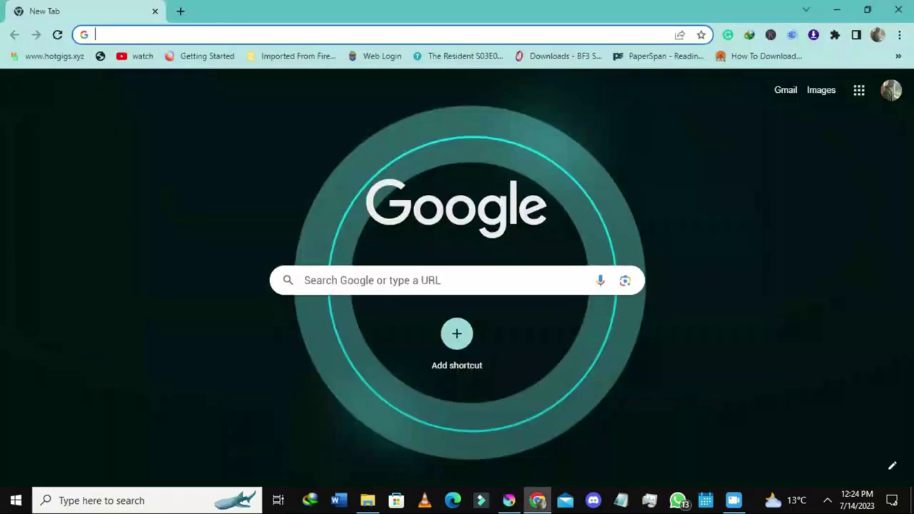
left_click(429, 281)
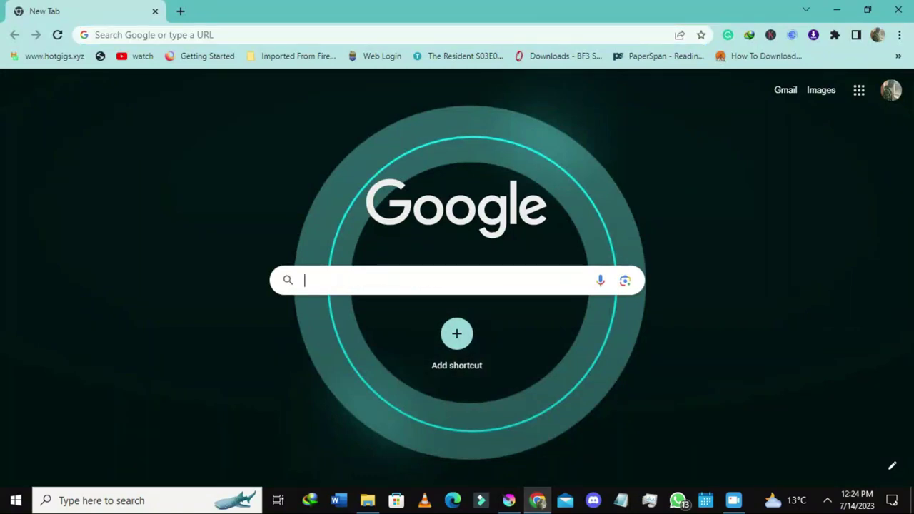
type("p")
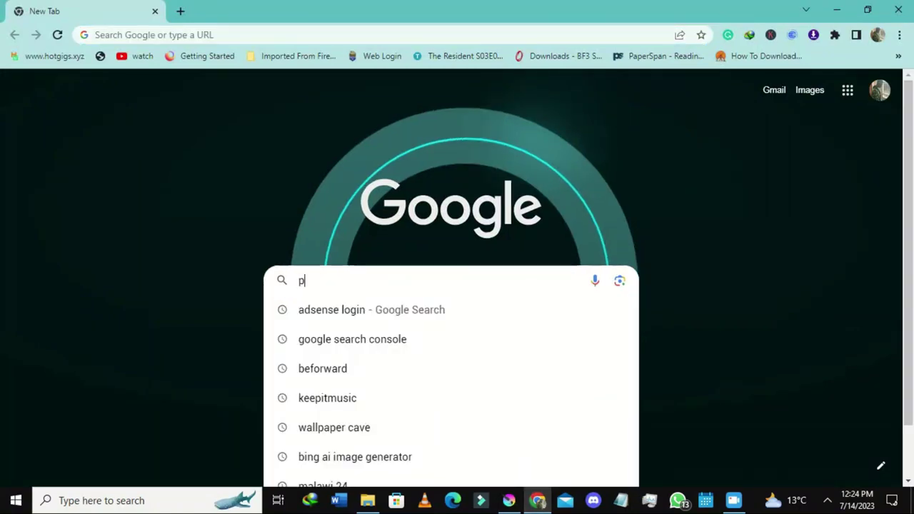
type("ro")
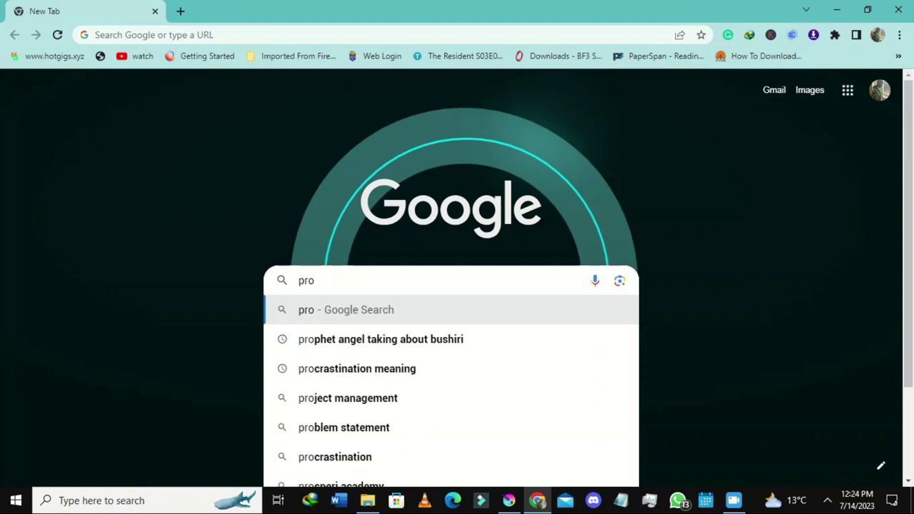
type("du")
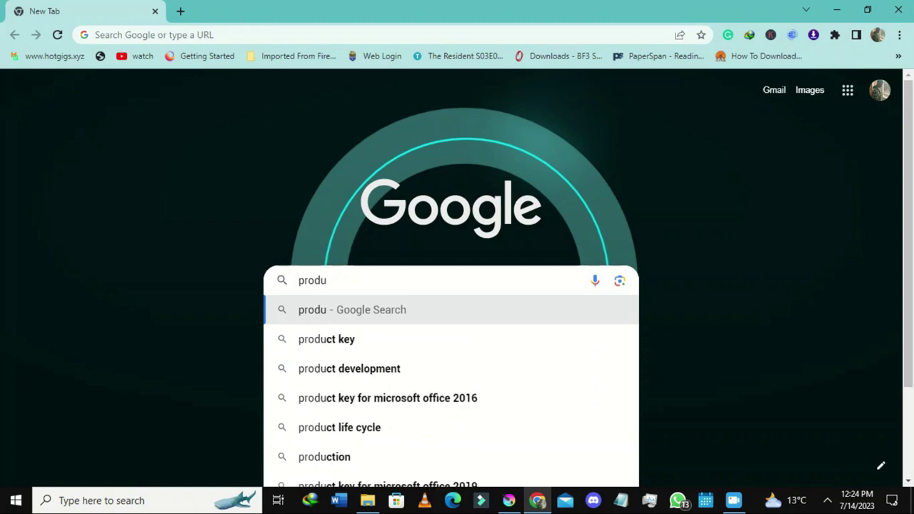
type("ct s")
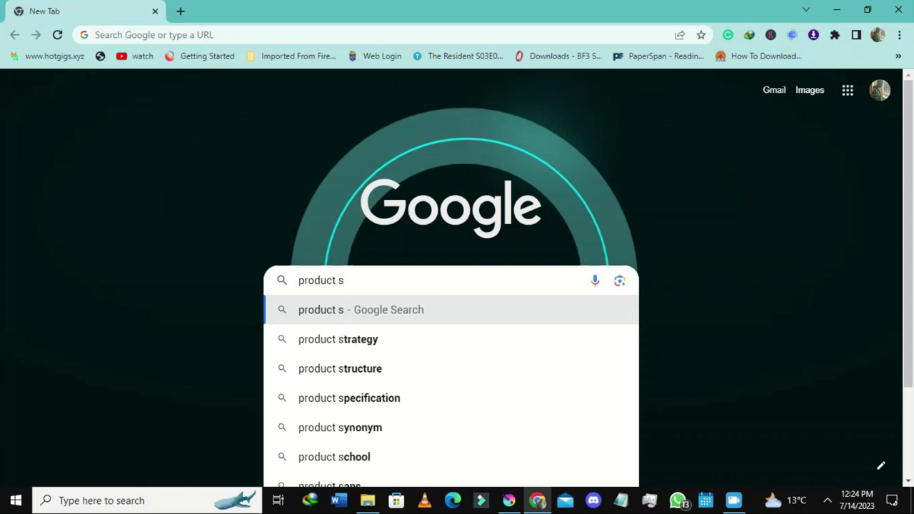
type("an")
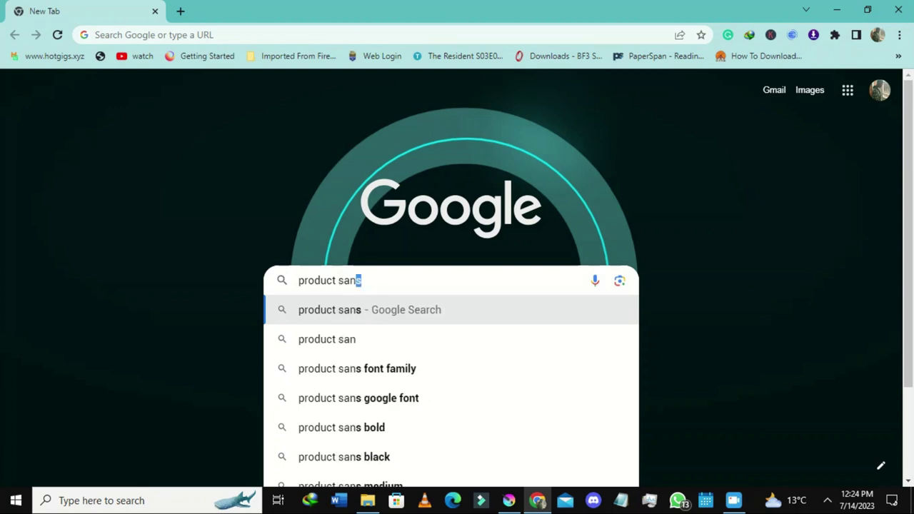
type("s")
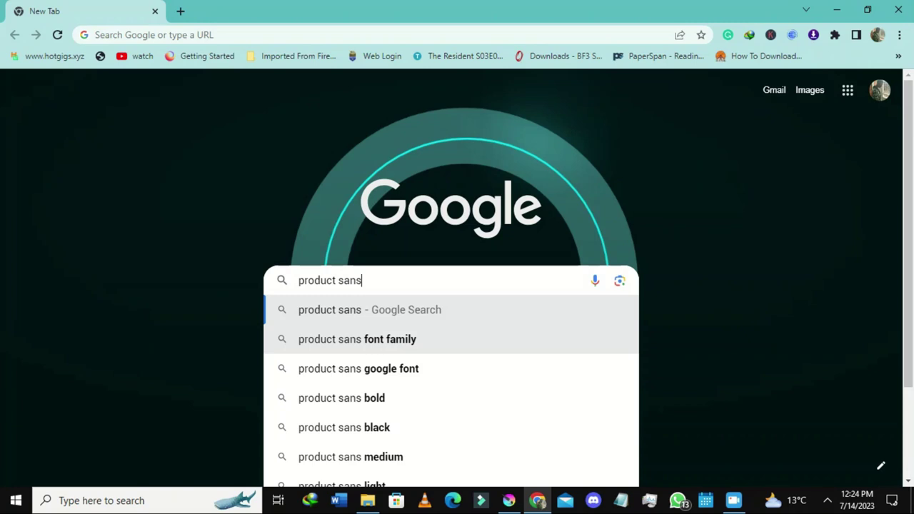
key("Down")
type("do")
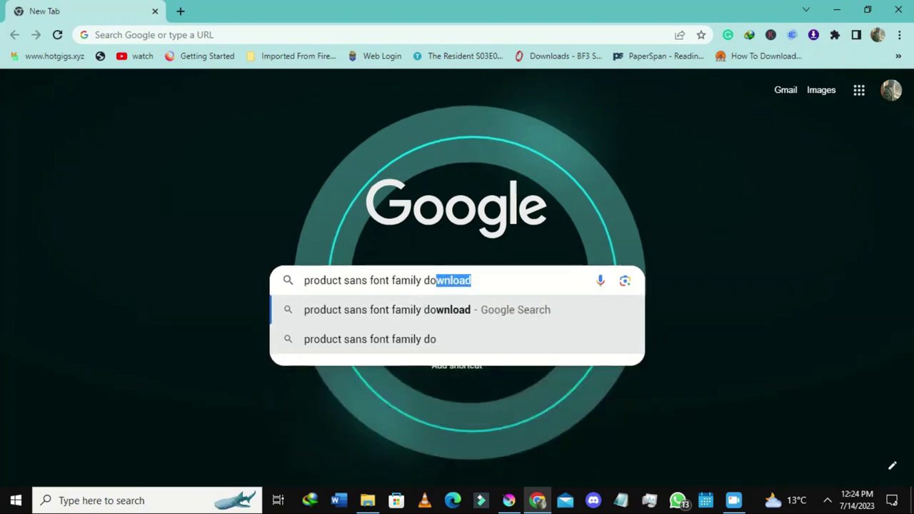
type("wnloa")
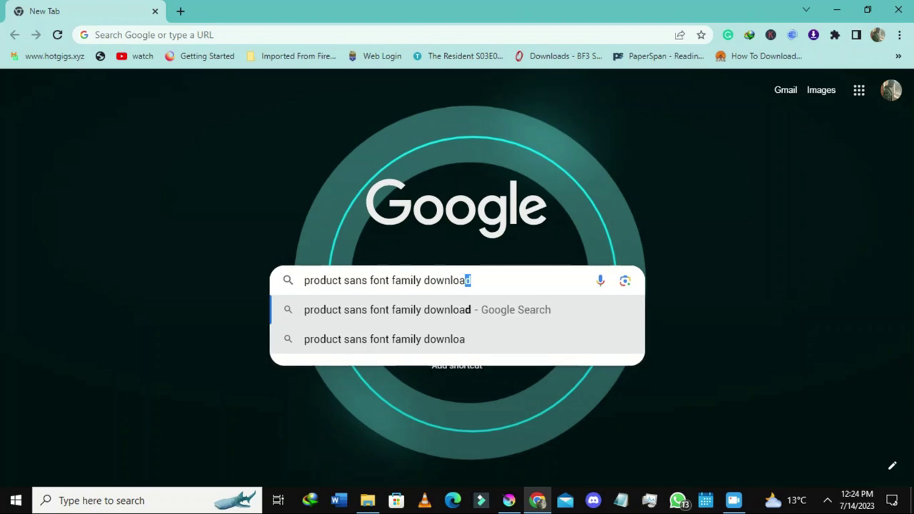
type("d")
key("Return")
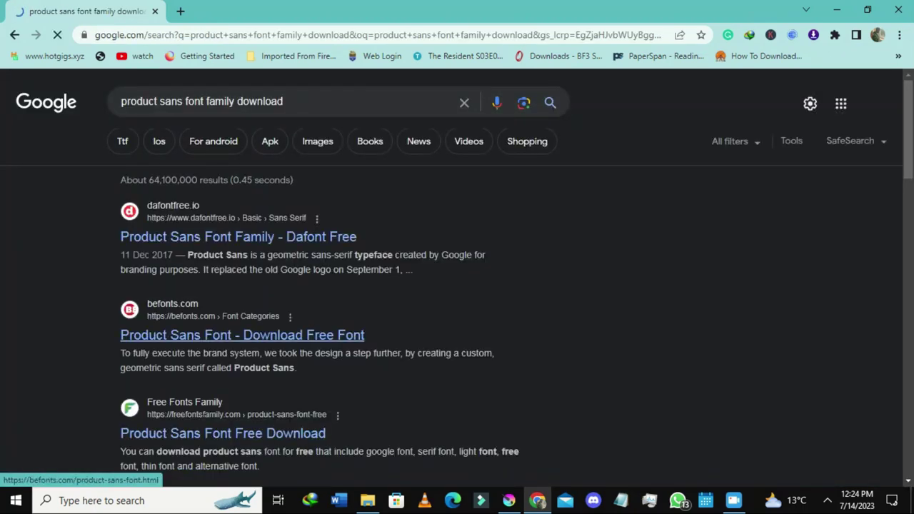
Open the Product Sans page on freefontsfamily.com and request the free font download, dismissing the advertisement
scroll(242, 335, "down", 2)
scroll(223, 357, "up", 1)
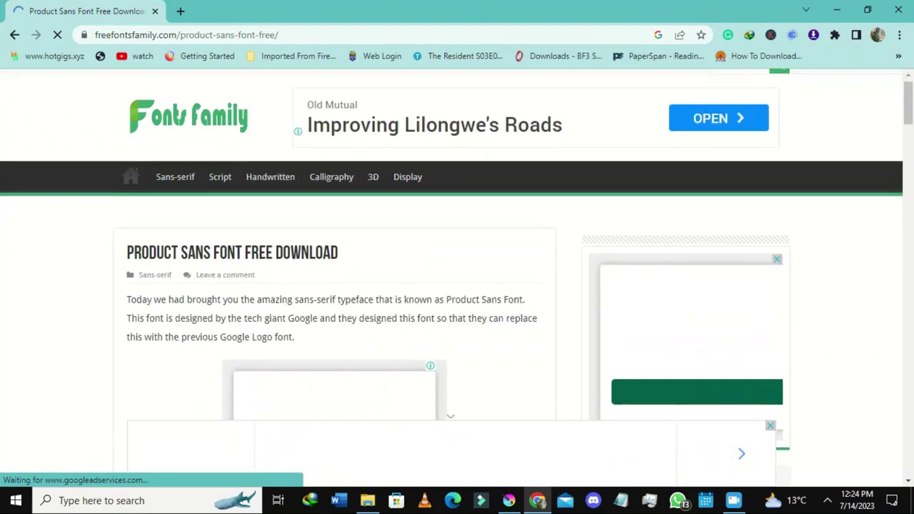
scroll(457, 275, "down", 10)
scroll(457, 274, "down", 10)
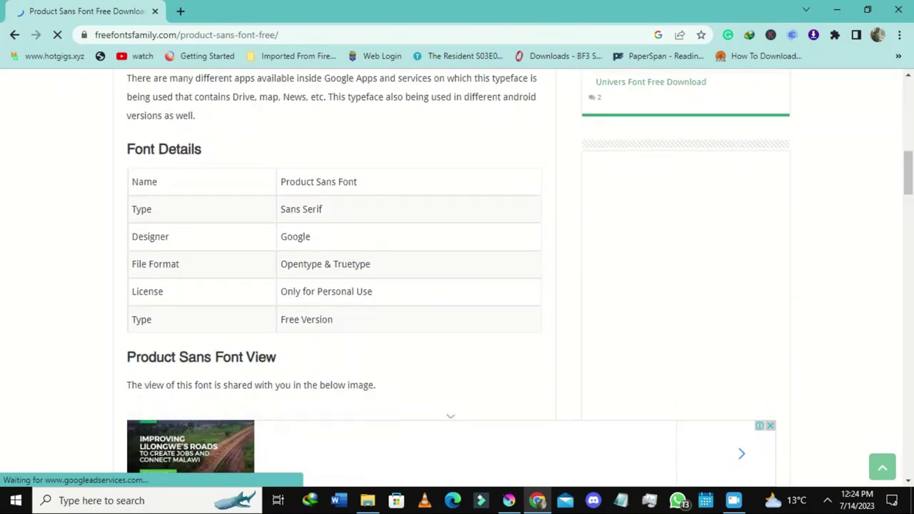
scroll(457, 274, "down", 15)
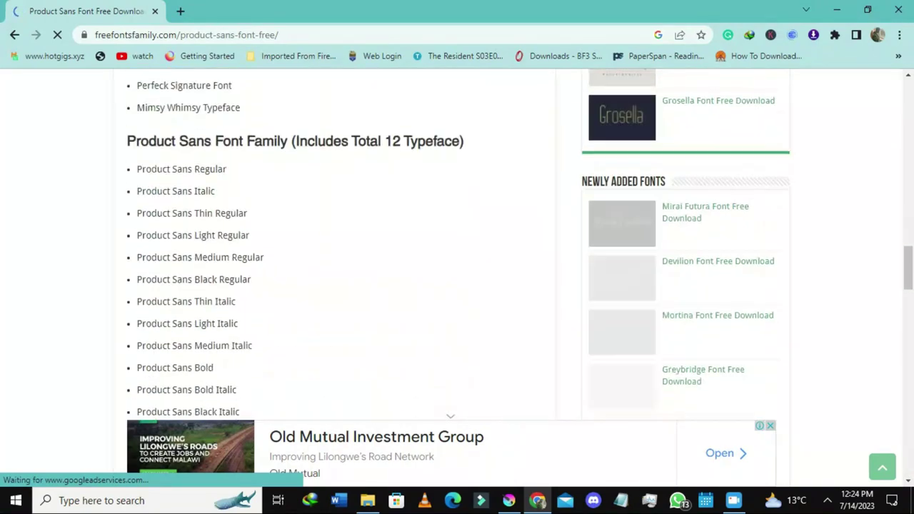
scroll(457, 274, "up", 7)
scroll(378, 151, "down", 8)
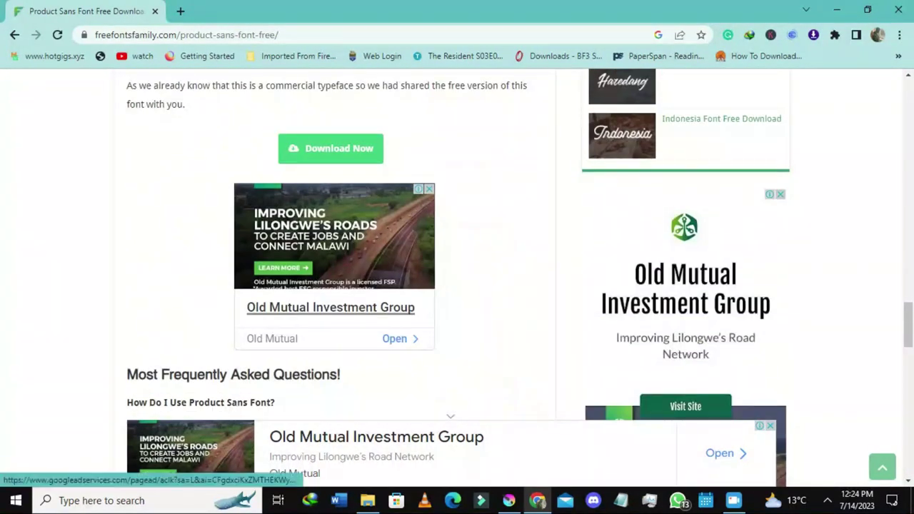
left_click(340, 148)
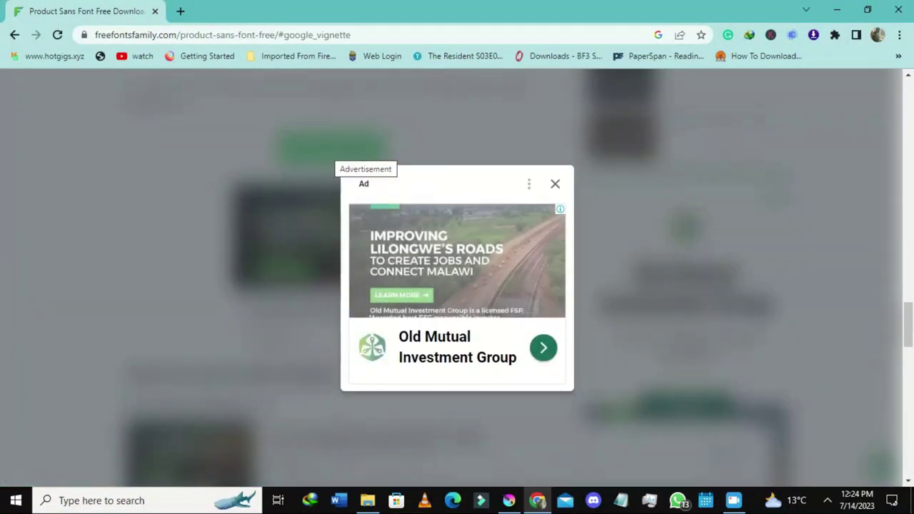
left_click(555, 184)
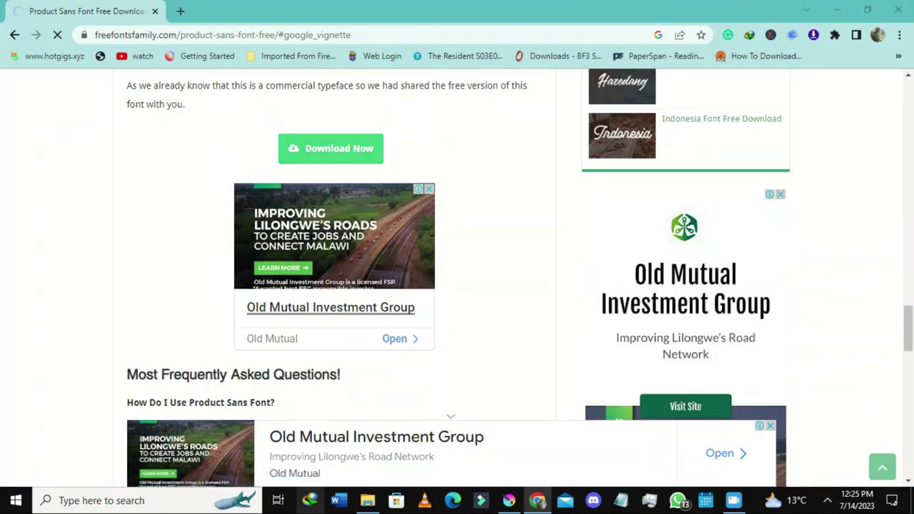
scroll(519, 272, "down", 5)
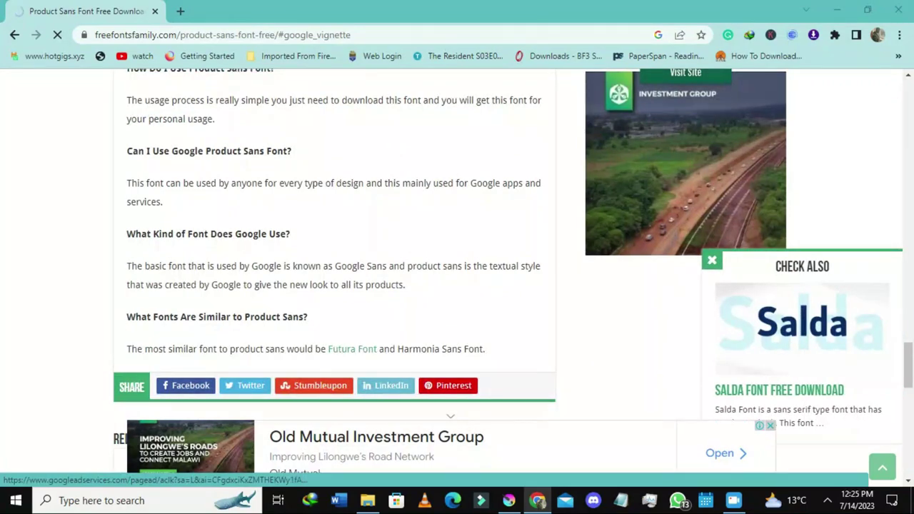
scroll(519, 273, "up", 5)
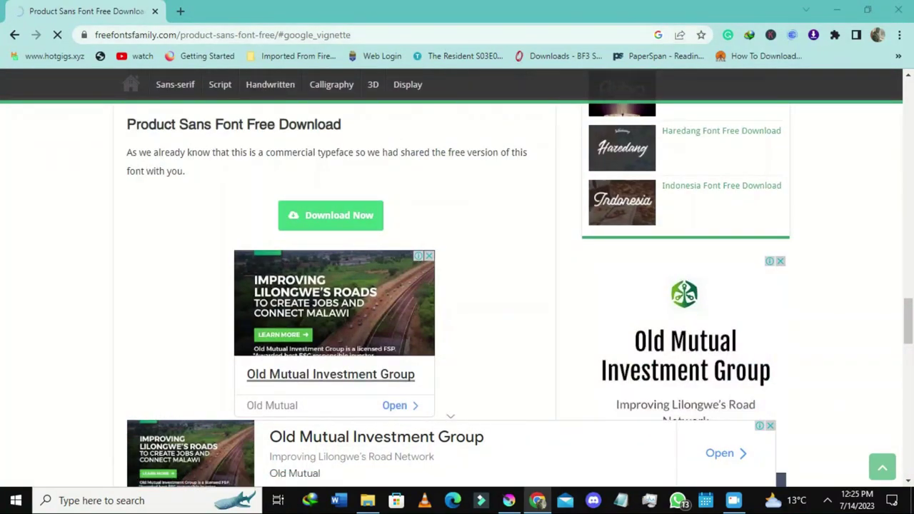
Search the web in a new tab for "google adsense logo icon transparennt png download"
left_click(180, 11)
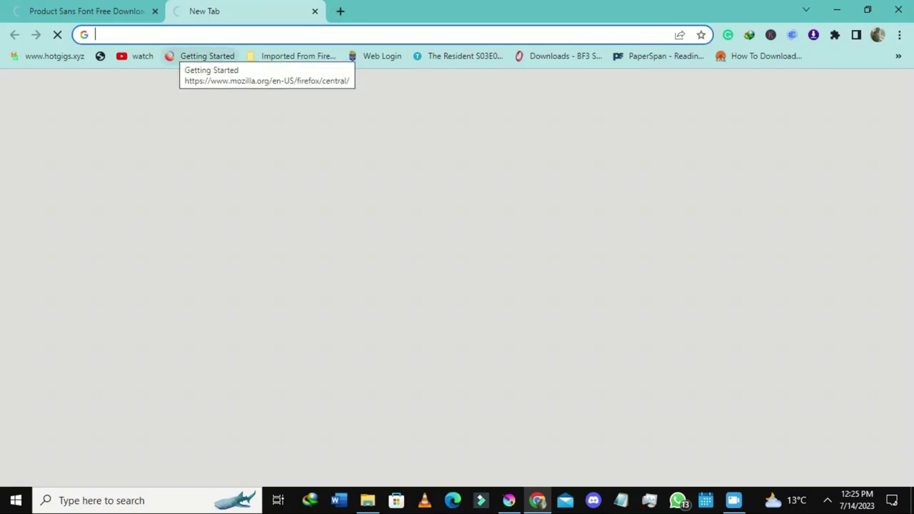
type("goog")
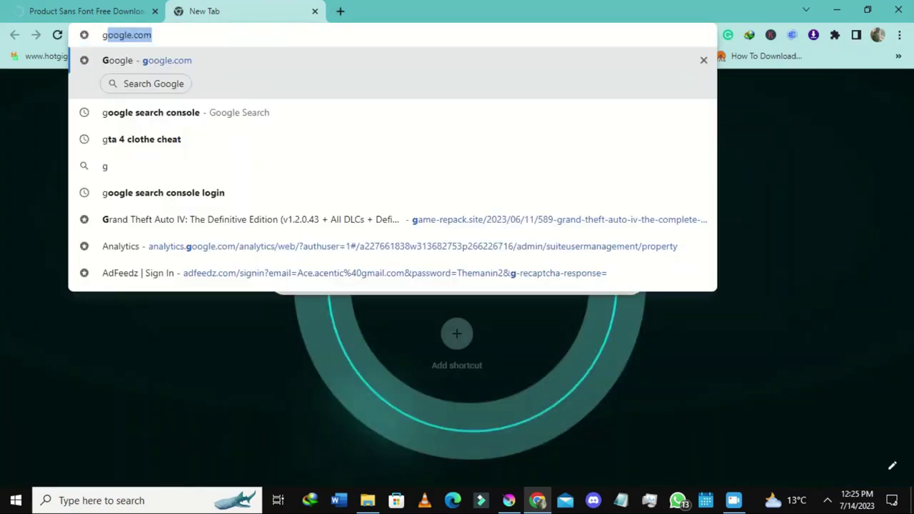
type("le")
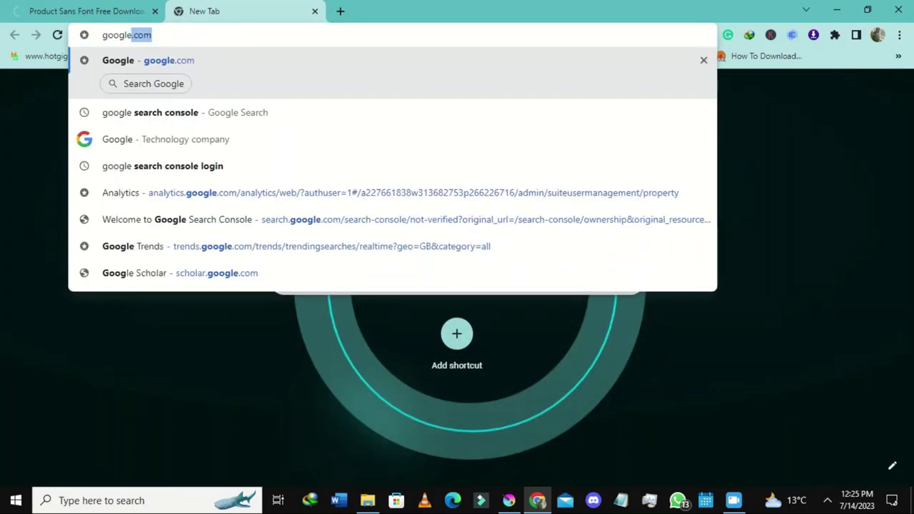
type(" adsese==")
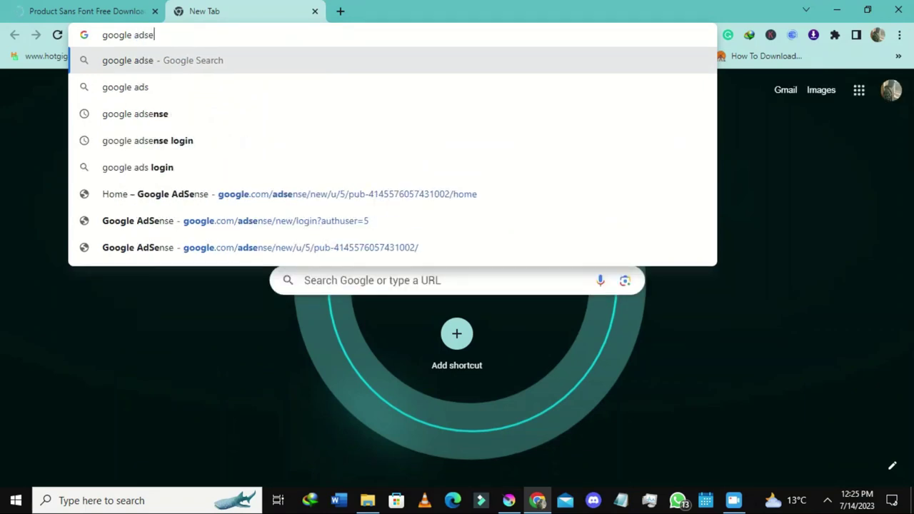
key("BackSpace")
key("BackSpace")
key("BackSpace")
key("BackSpace")
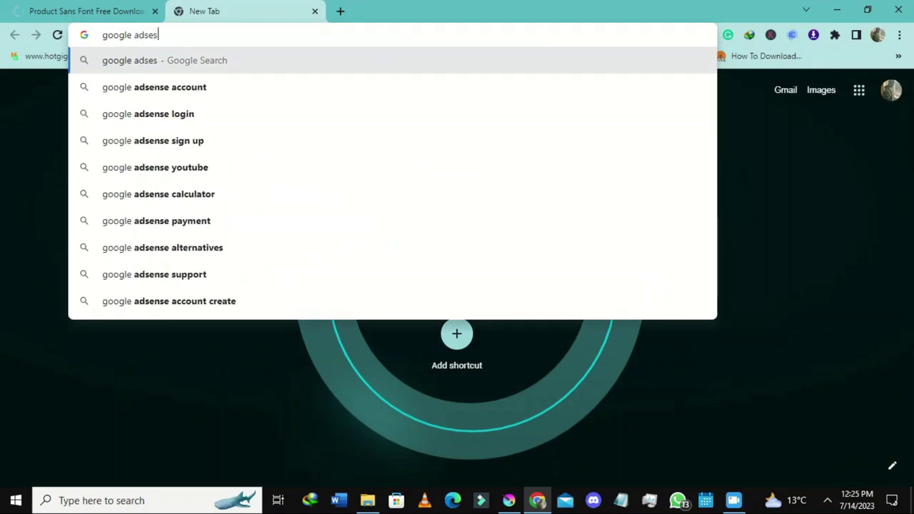
type("nse")
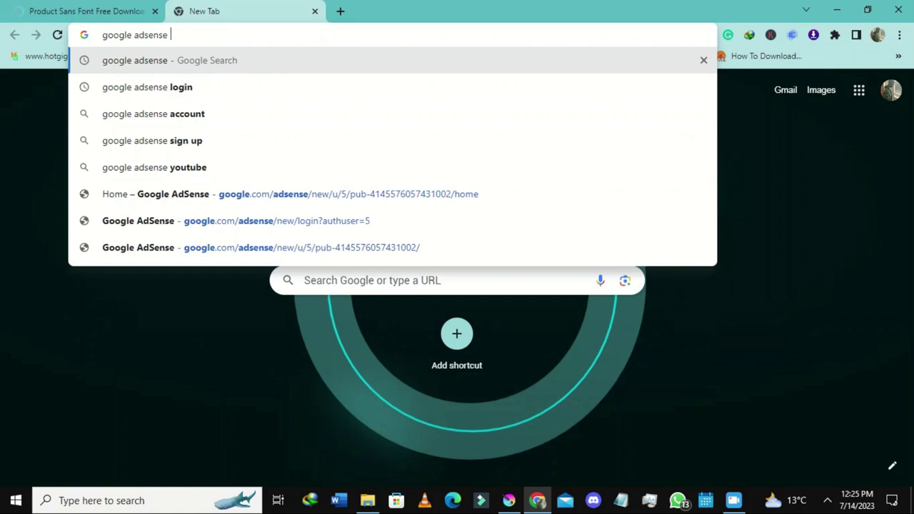
type(" logo ")
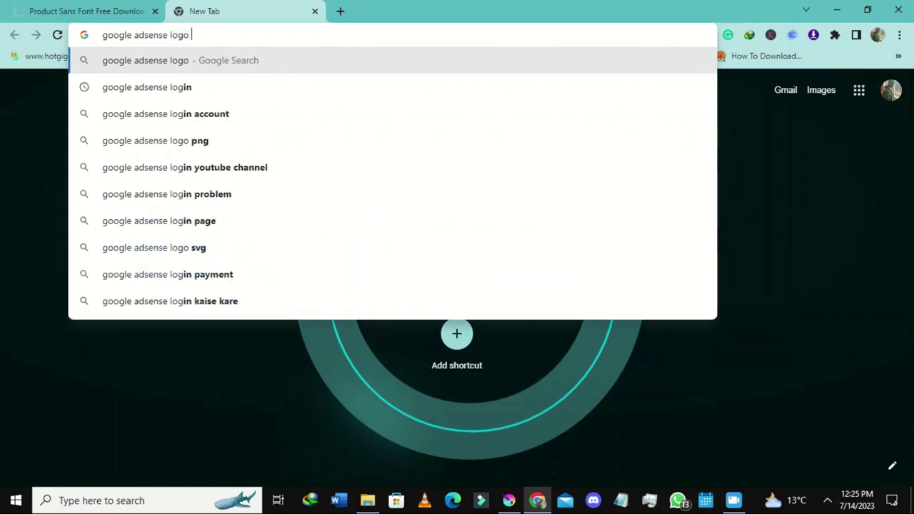
type("icon tra")
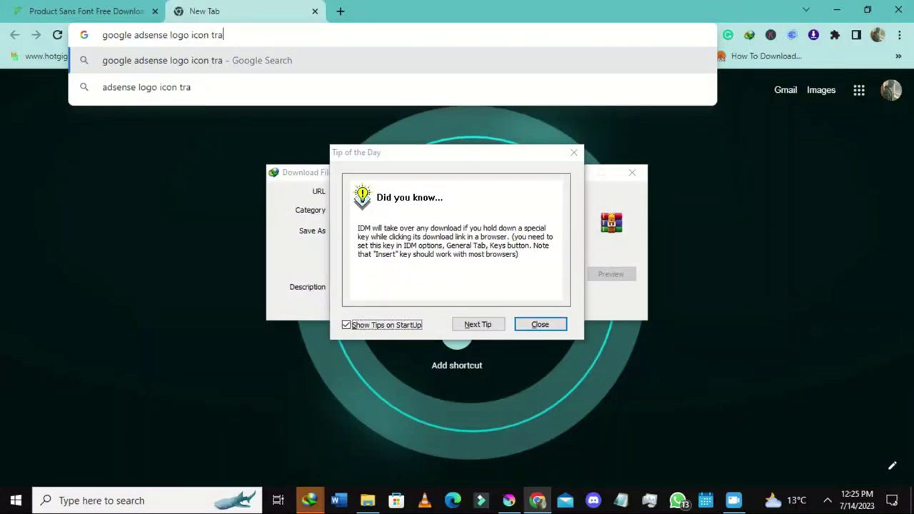
type("n")
type("s")
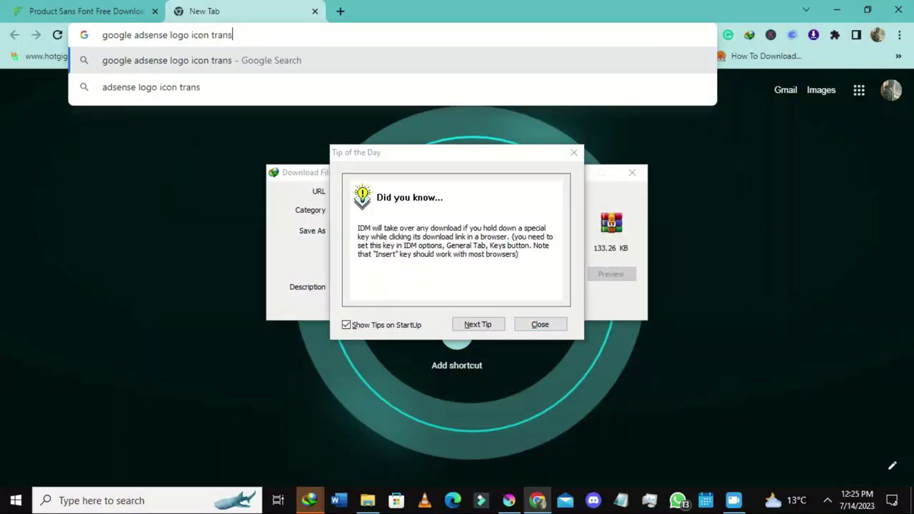
type("pare")
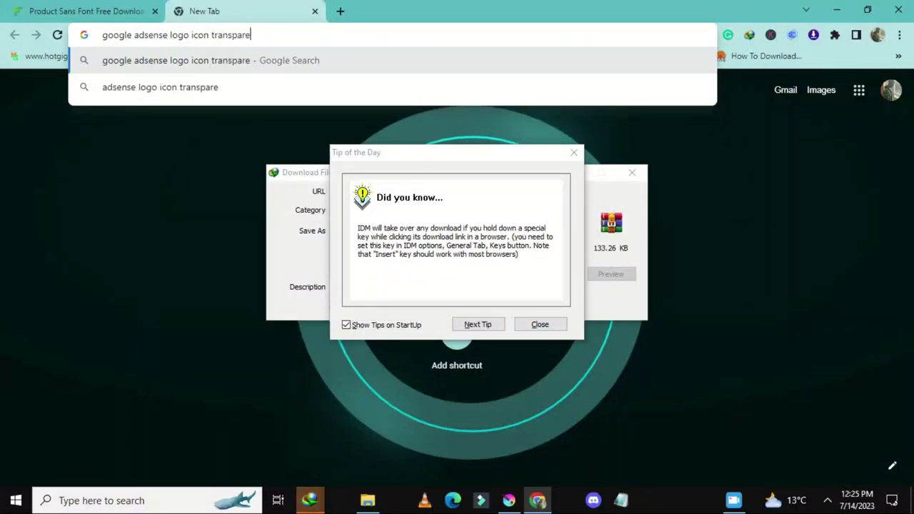
type("nnt p")
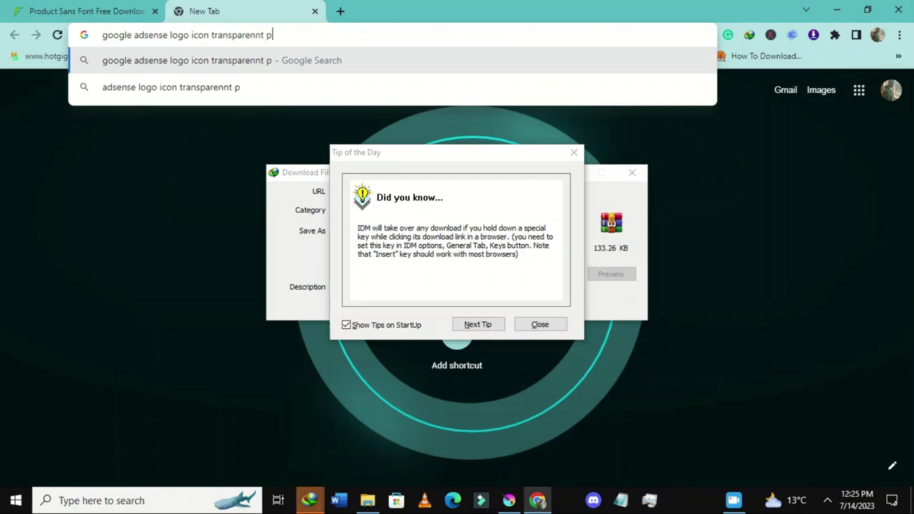
type("ng do")
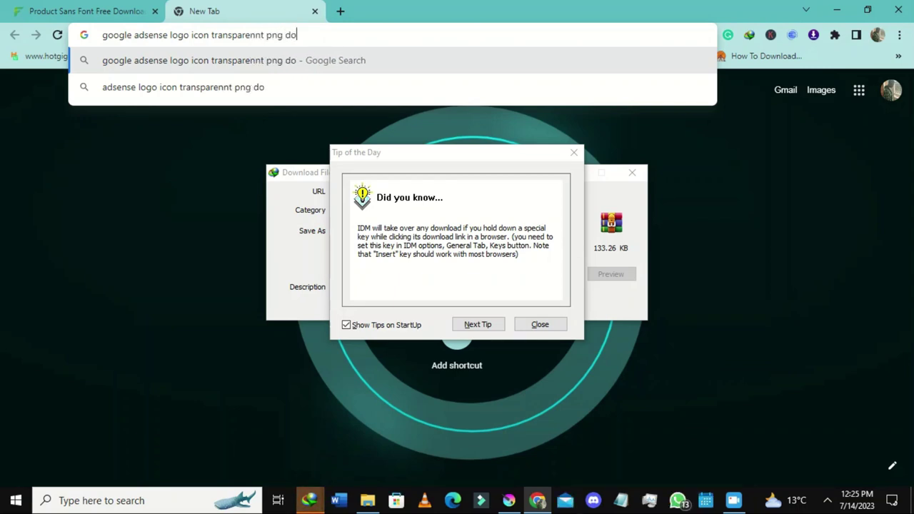
type("wnload")
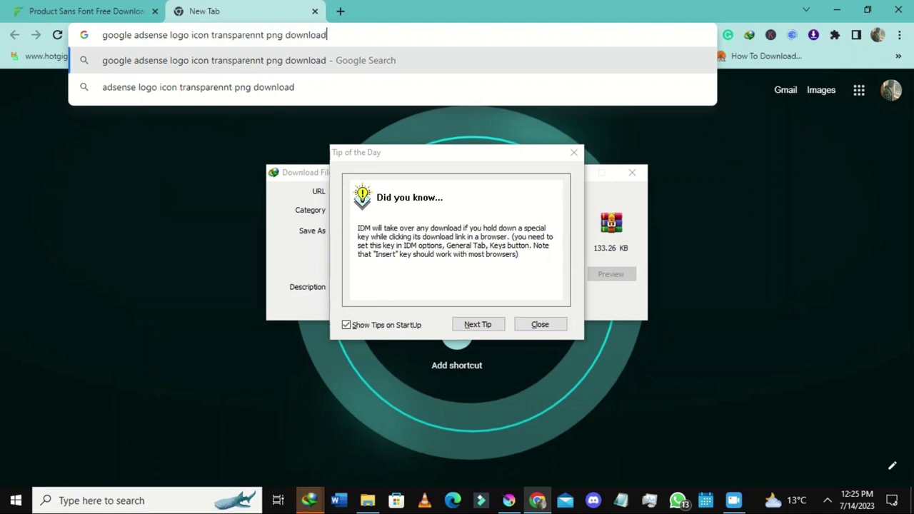
key("Return")
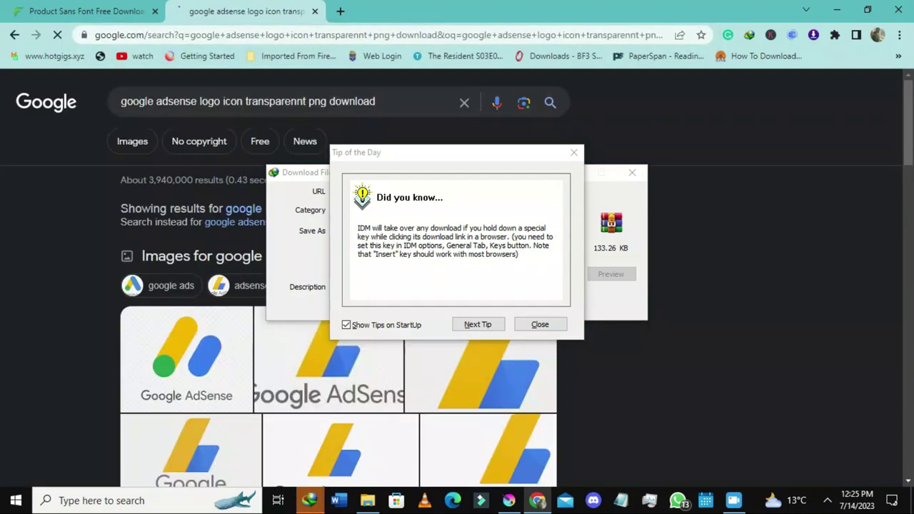
Dismiss the tip of the day and start downloading product-sans.zip into the Compressed downloads folder
left_click(574, 153)
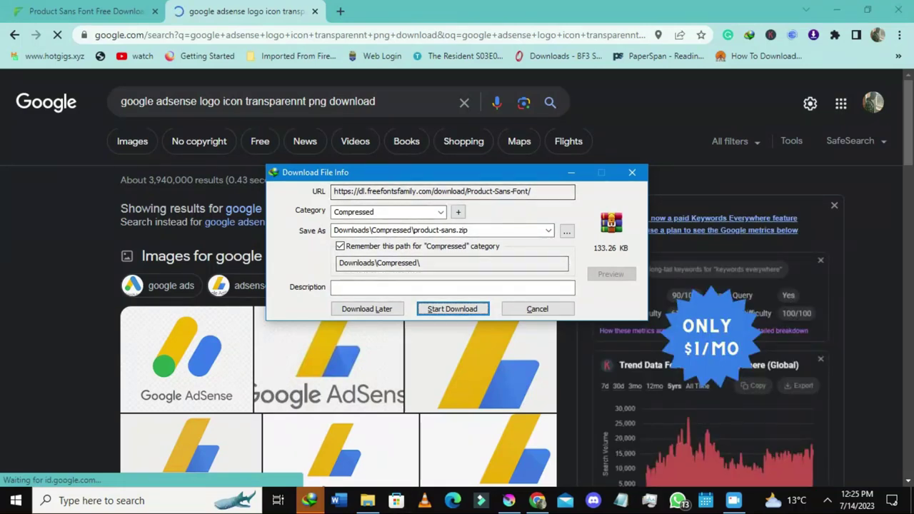
left_click(452, 309)
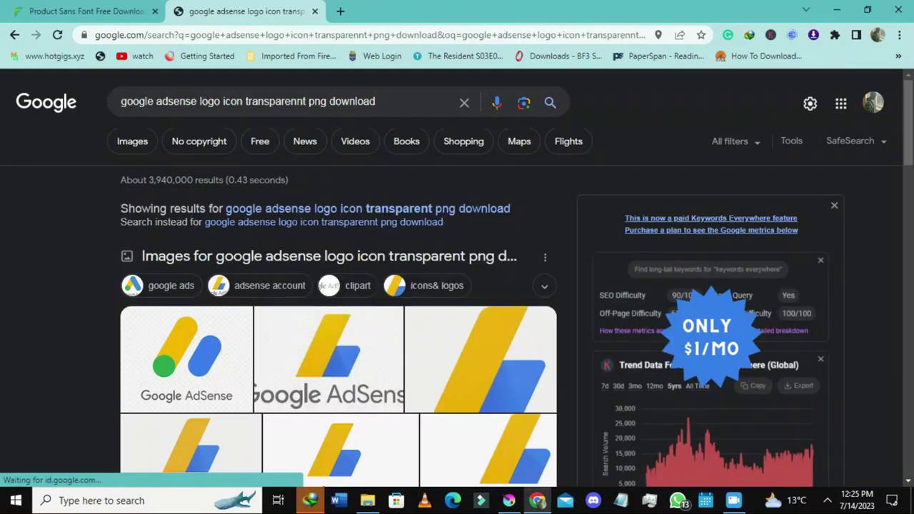
Open the Google Adsense Logo Png result on pngitem.com and look through its similar PNGs
scroll(457, 325, "down", 4)
scroll(250, 220, "down", 2)
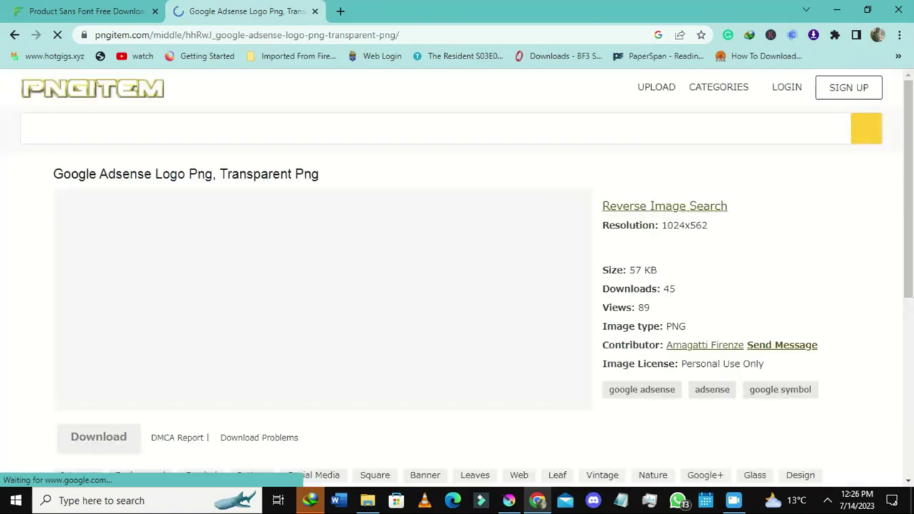
scroll(250, 219, "down", 2)
scroll(457, 271, "down", 6)
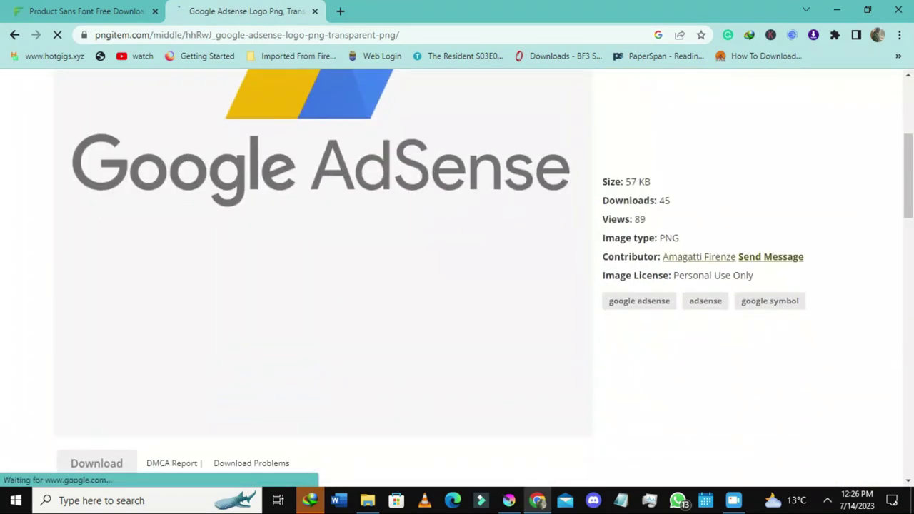
scroll(239, 299, "down", 5)
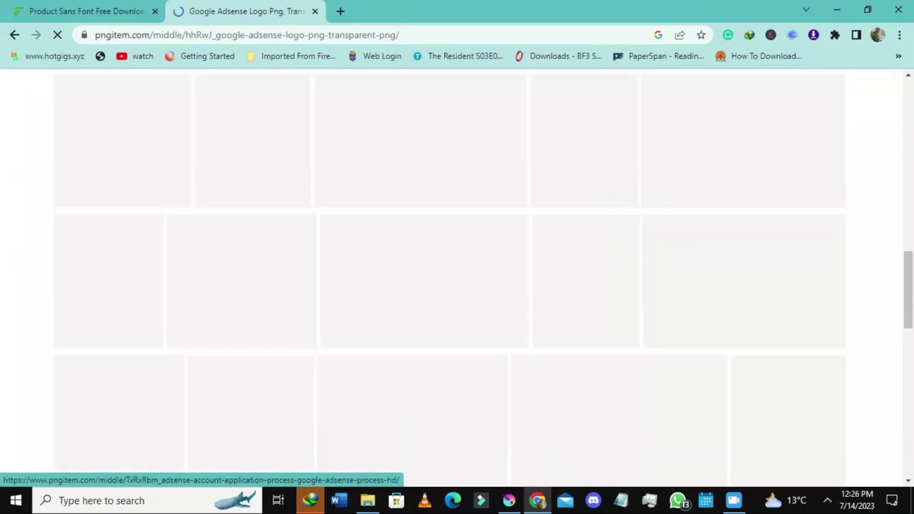
scroll(239, 300, "up", 9)
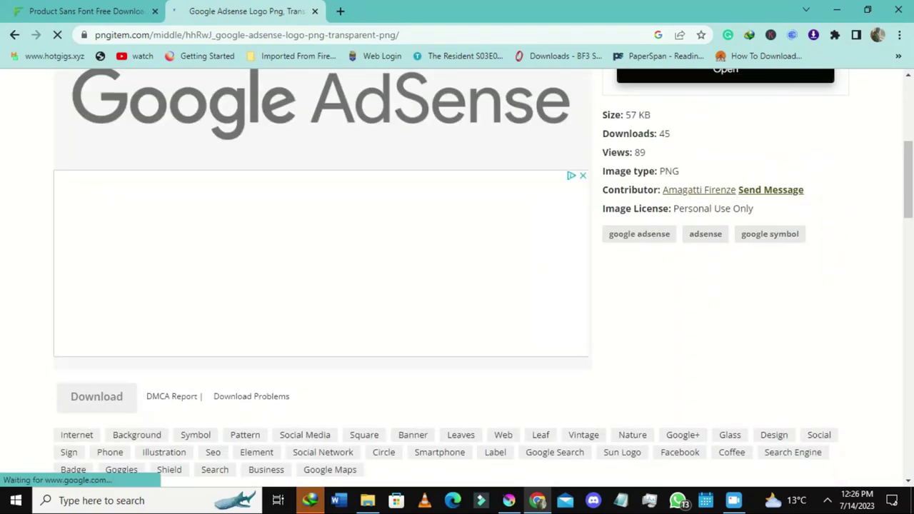
scroll(457, 272, "down", 6)
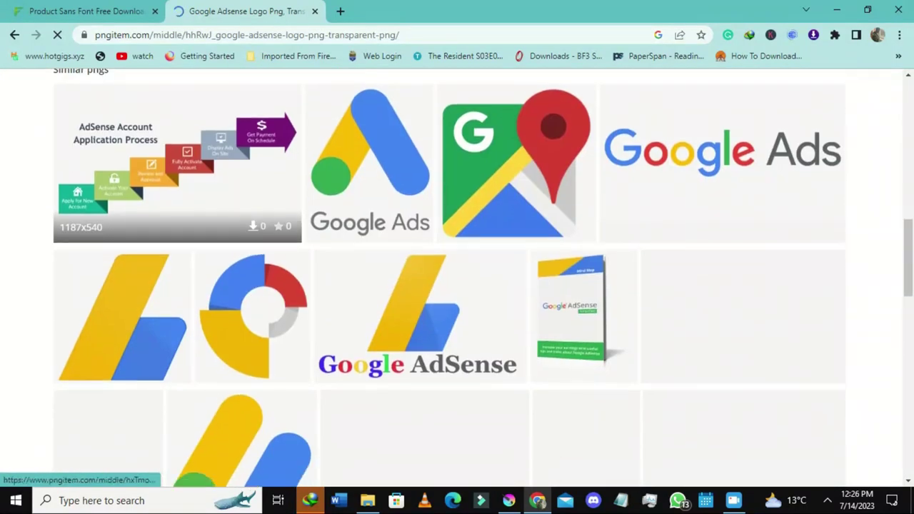
Open the similar yellow-and-blue AdSense icon without text and request its PNG download
left_click(143, 292)
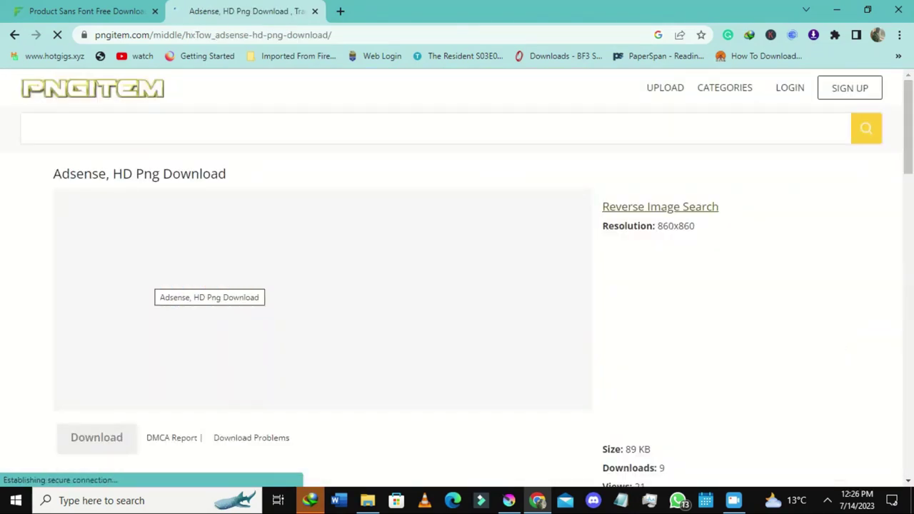
scroll(154, 286, "down", 6)
scroll(463, 278, "down", 1)
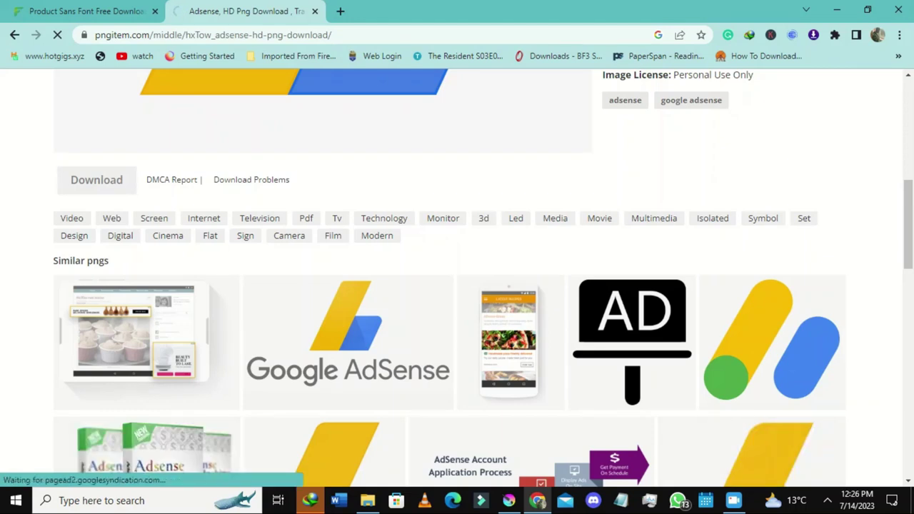
left_click(97, 179)
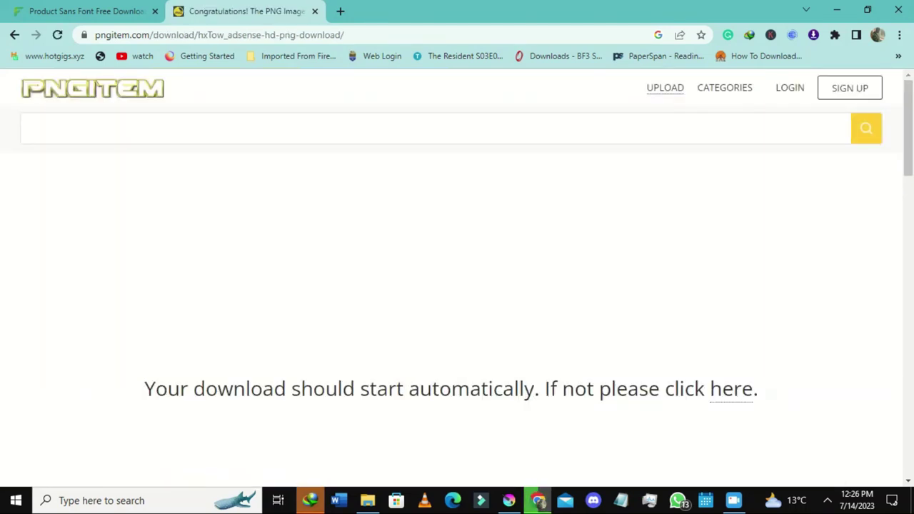
Switch to Internet Download Manager and try to open the downloaded product-sans.zip
left_click(310, 500)
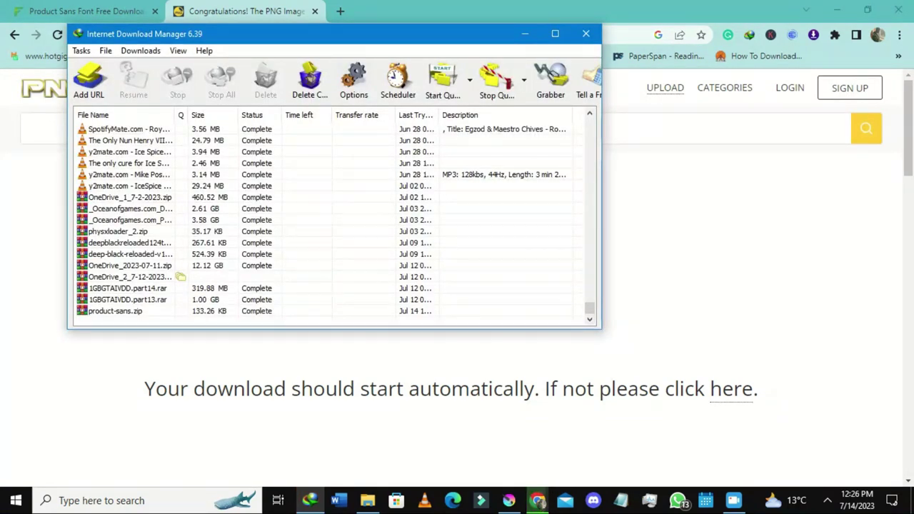
left_click(116, 312)
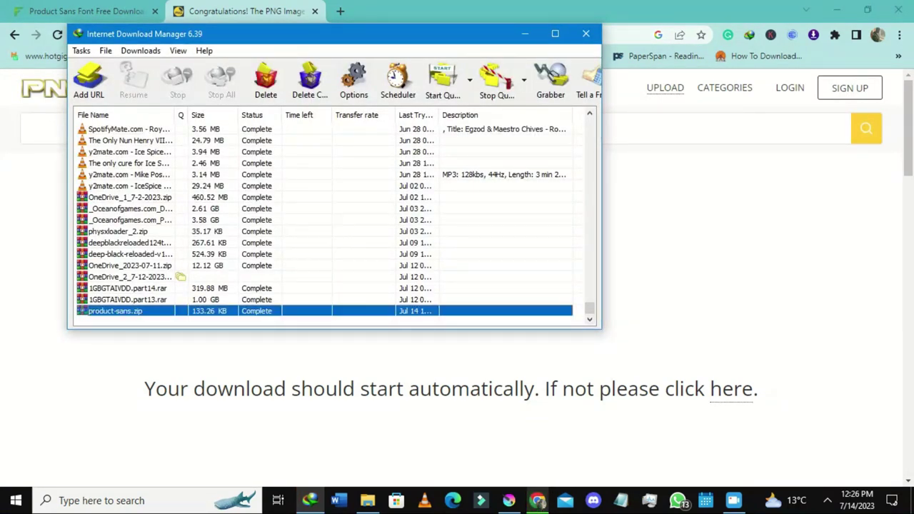
right_click(158, 312)
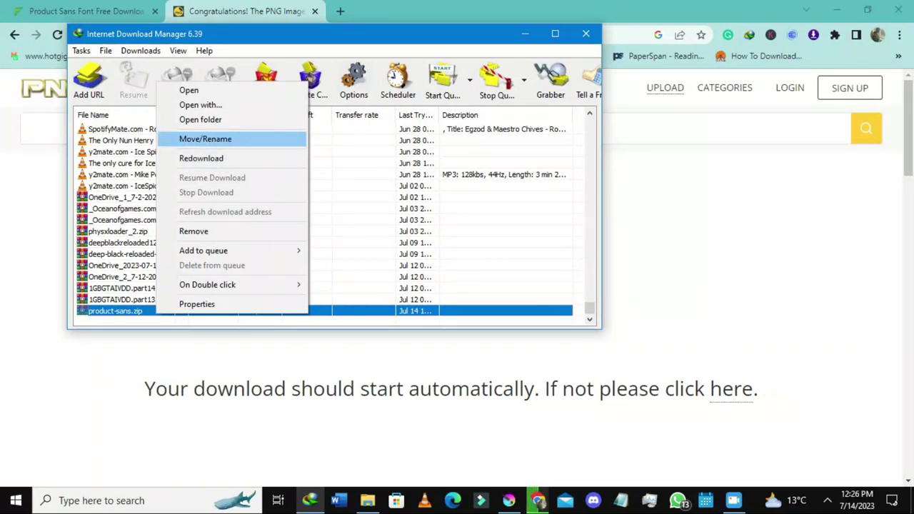
left_click(189, 90)
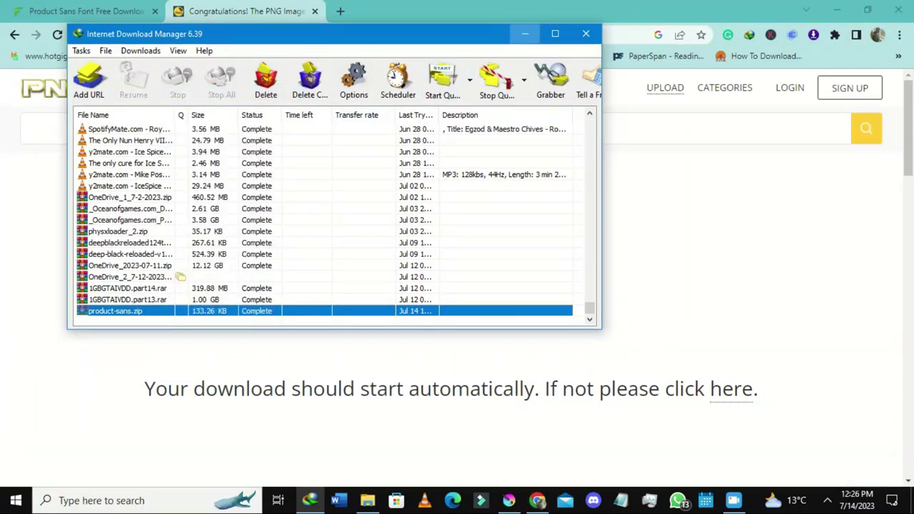
Clear away the download manager, the Photos window and the product-sans.zip error dialog to return to the pngitem page
left_click(525, 33)
left_click(513, 311)
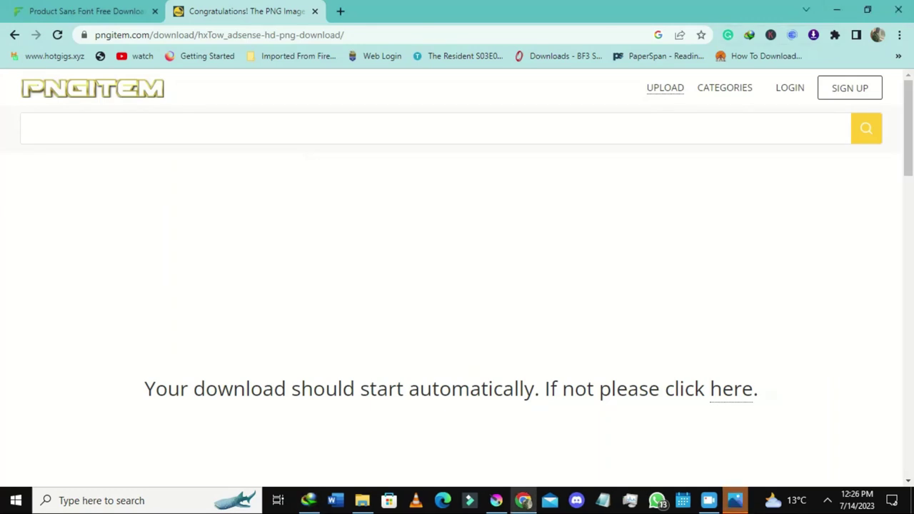
mouse_move(734, 500)
mouse_move(735, 443)
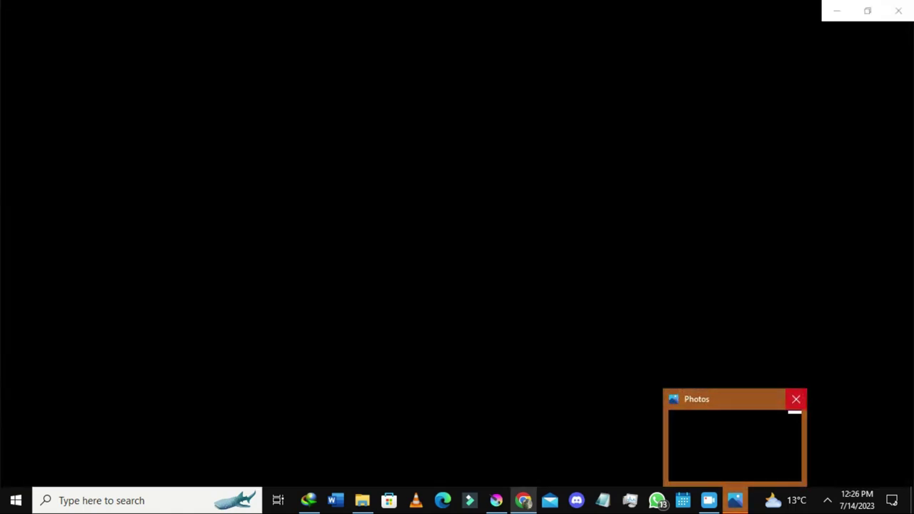
left_click(795, 399)
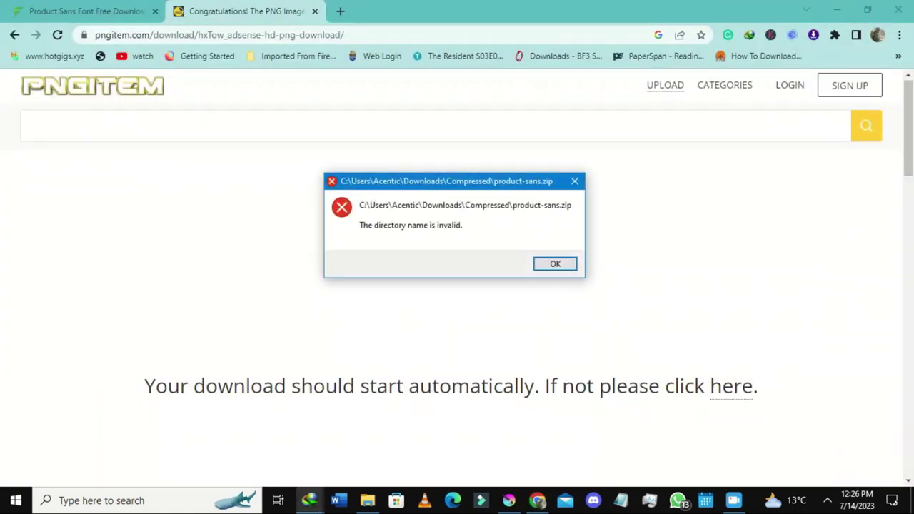
scroll(614, 400, "down", 6)
left_click(575, 181)
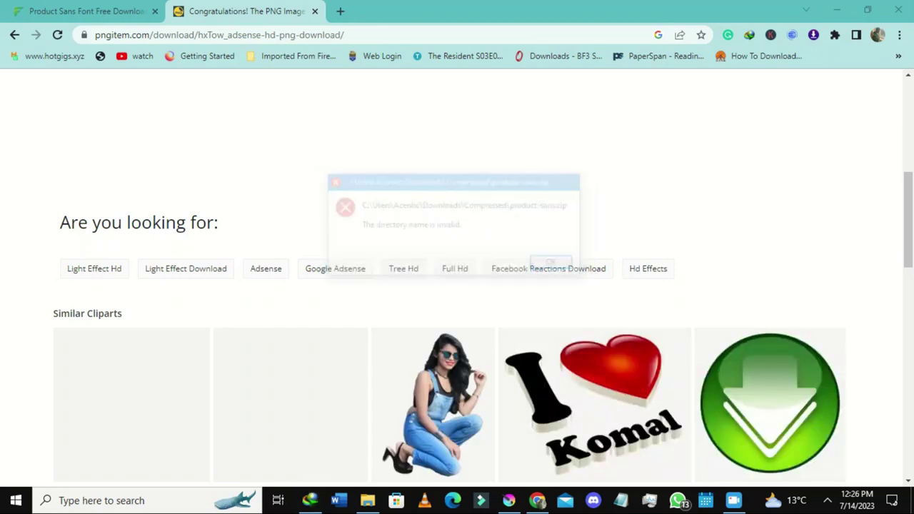
Look for the downloaded AdSense PNG on the pngitem page and in the browser history
scroll(572, 277, "down", 4)
scroll(457, 285, "up", 2)
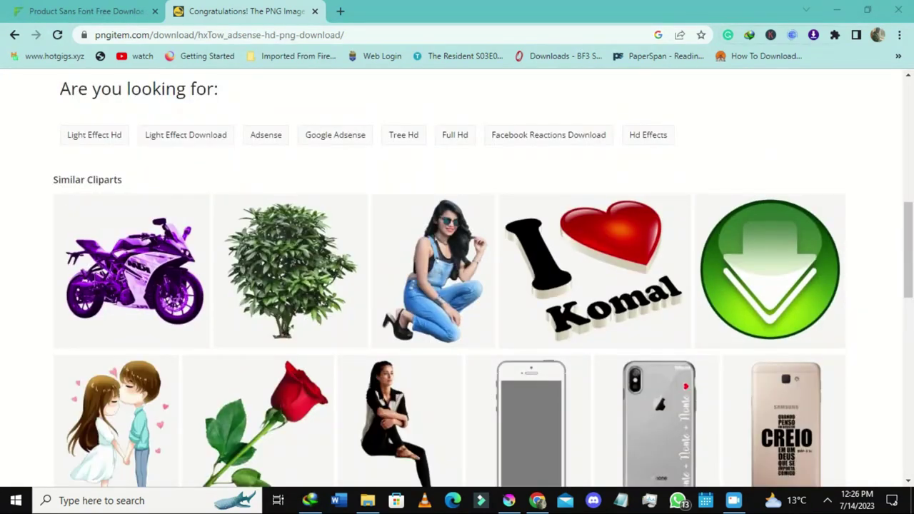
left_click(899, 35)
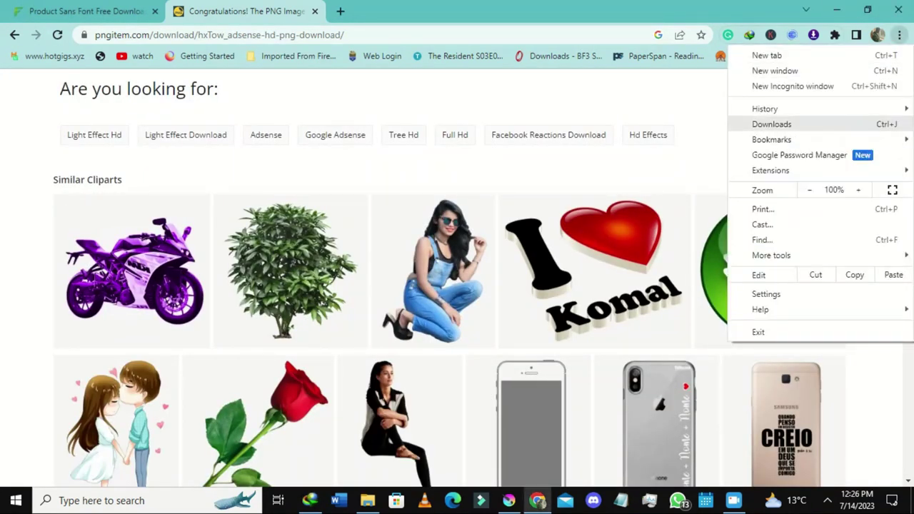
mouse_move(765, 109)
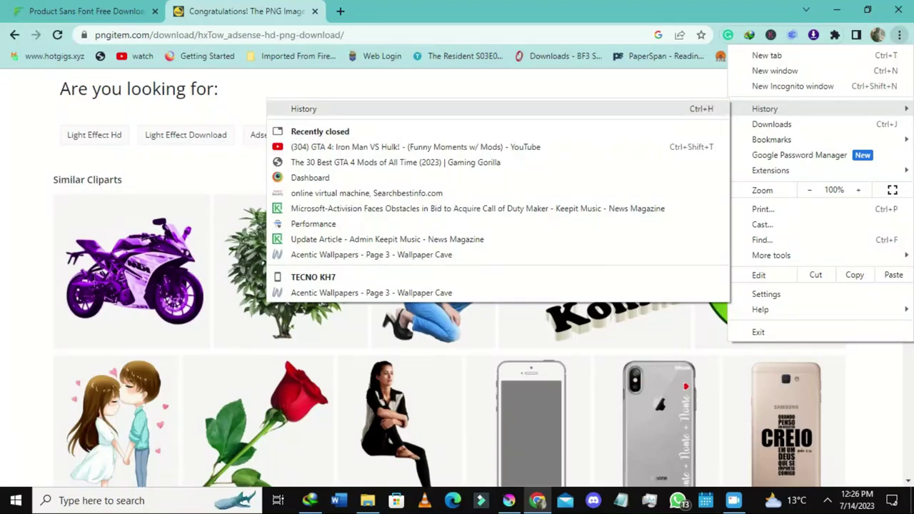
left_click(498, 109)
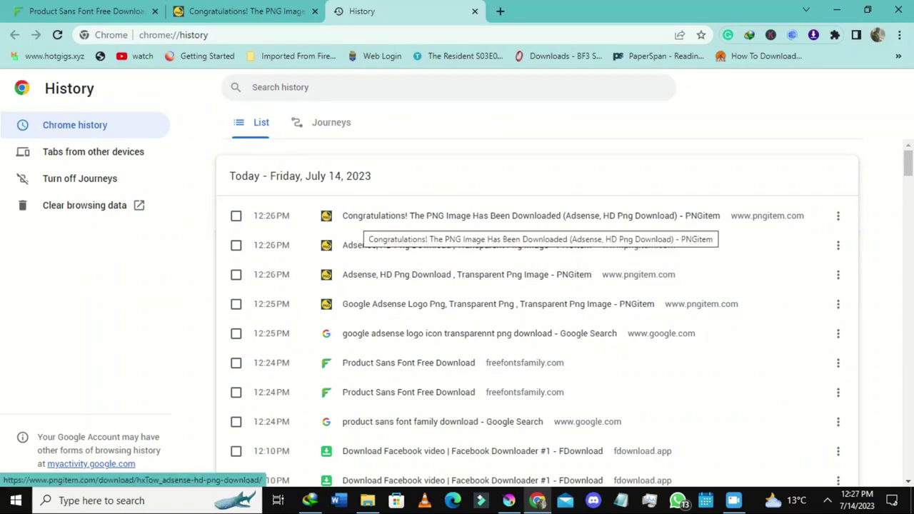
right_click(357, 225)
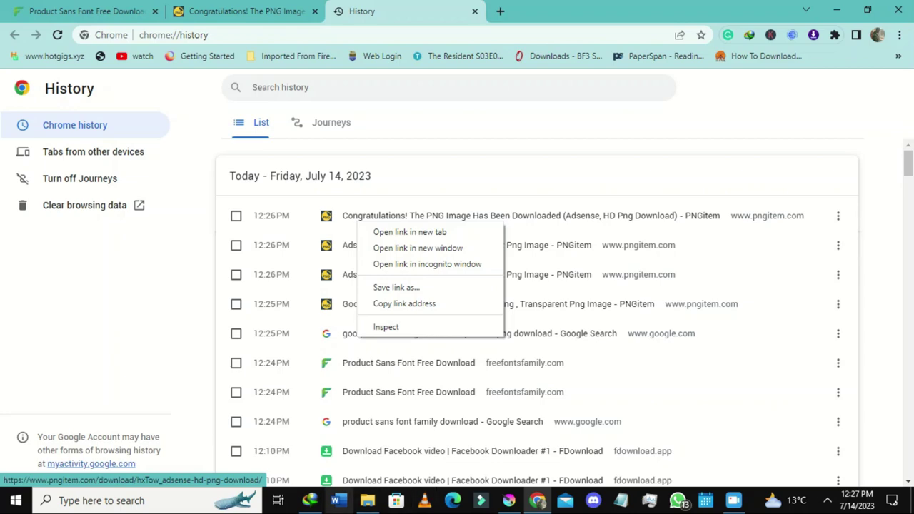
Switch to File Explorer and bring PngItem_33039 from the Downloads folder into the Krita document as a new layer
left_click(367, 500)
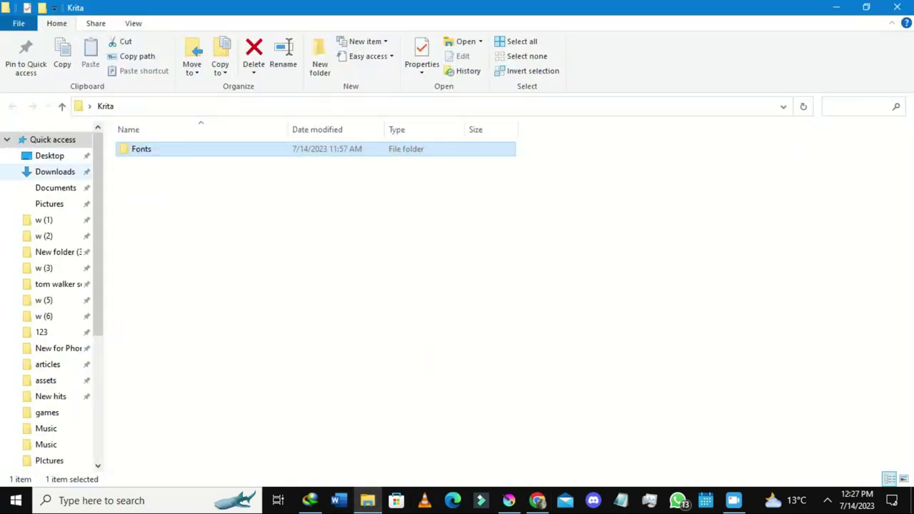
left_click(55, 187)
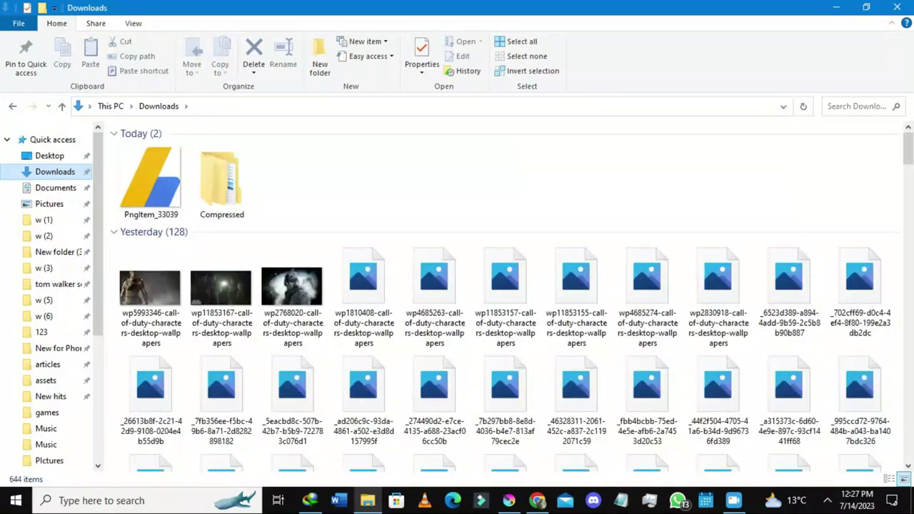
left_click(151, 183)
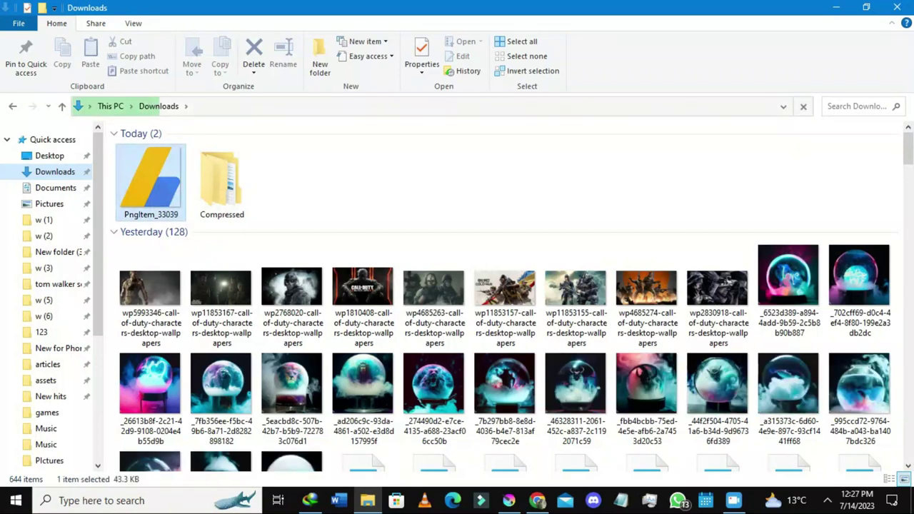
left_click_drag(151, 182, 444, 432)
left_click_drag(457, 464, 448, 337)
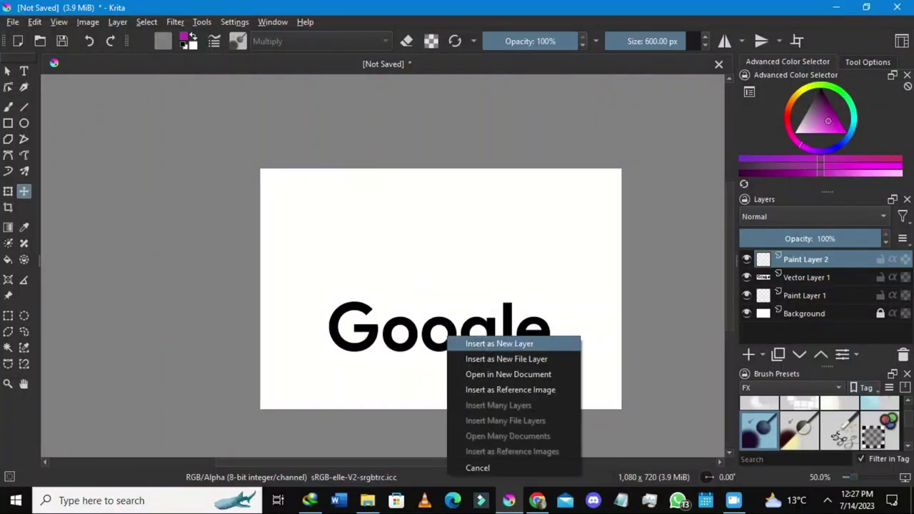
left_click(493, 344)
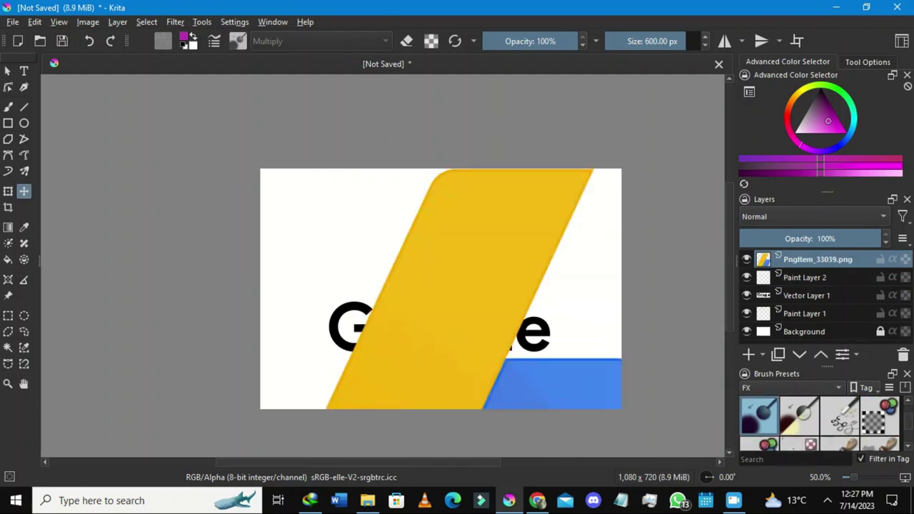
Shrink the AdSense logo layer with the Transform tool and place it above the Google text
left_click_drag(471, 314, 448, 175)
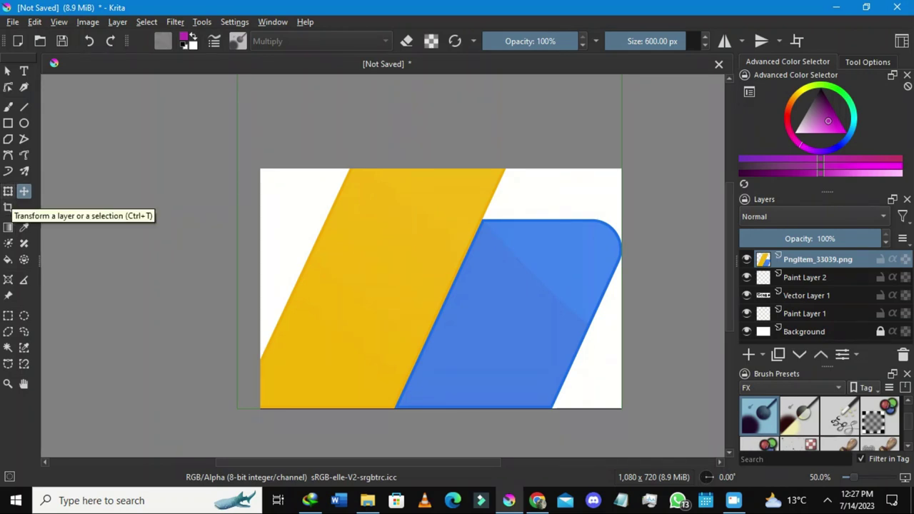
left_click(8, 191)
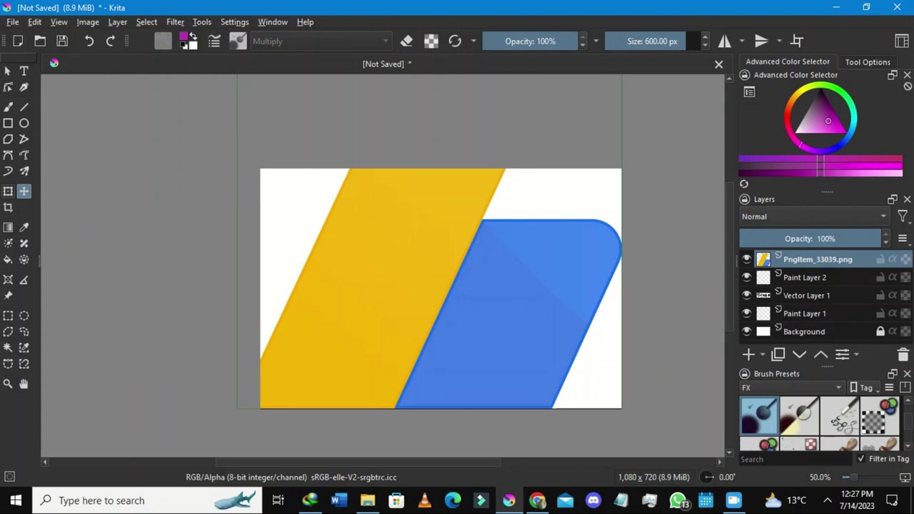
scroll(179, 272, "down", 1)
scroll(189, 280, "down", 1)
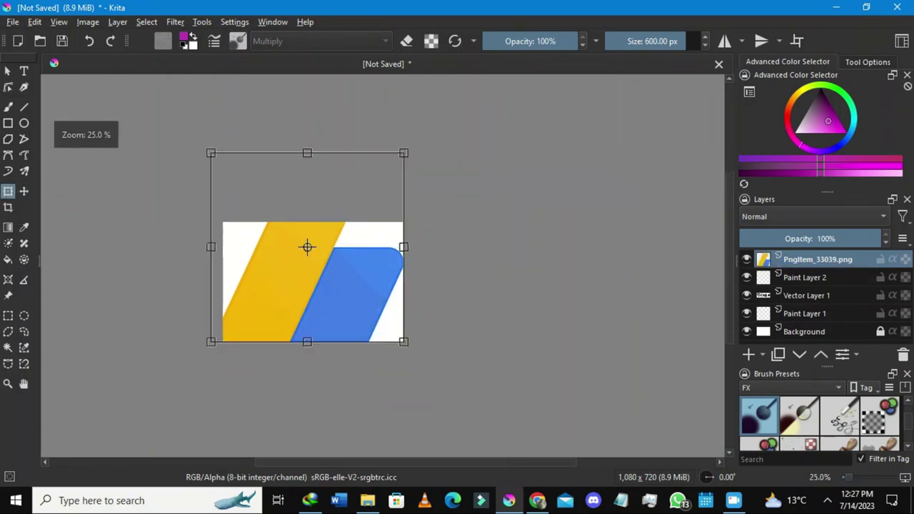
left_click_drag(211, 153, 235, 189)
left_click_drag(319, 265, 352, 311)
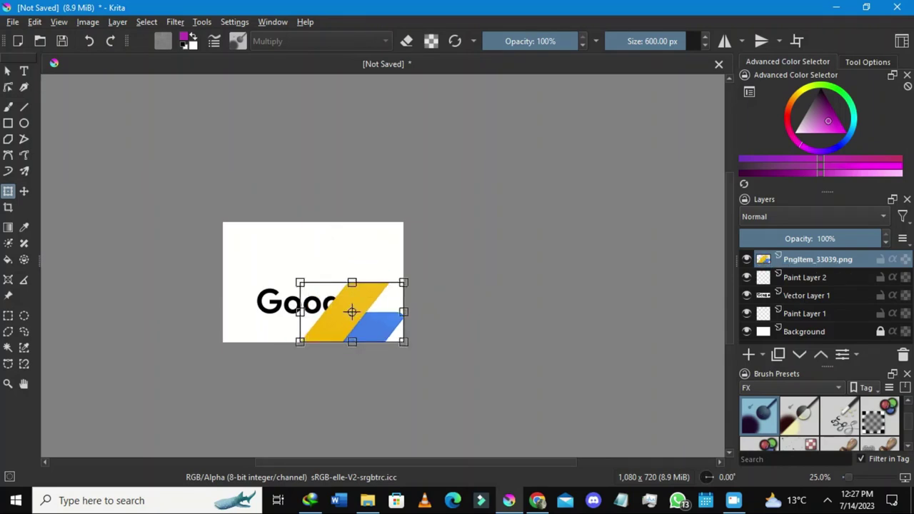
key("ctrl+z")
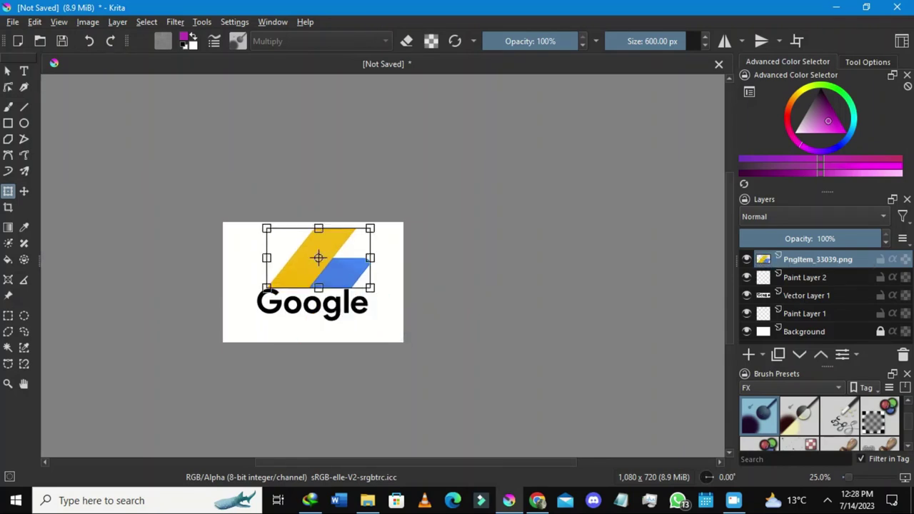
Narrow the AdSense logo to natural proportions, scale it down further and position it just above the Google text
left_click_drag(267, 257, 291, 258)
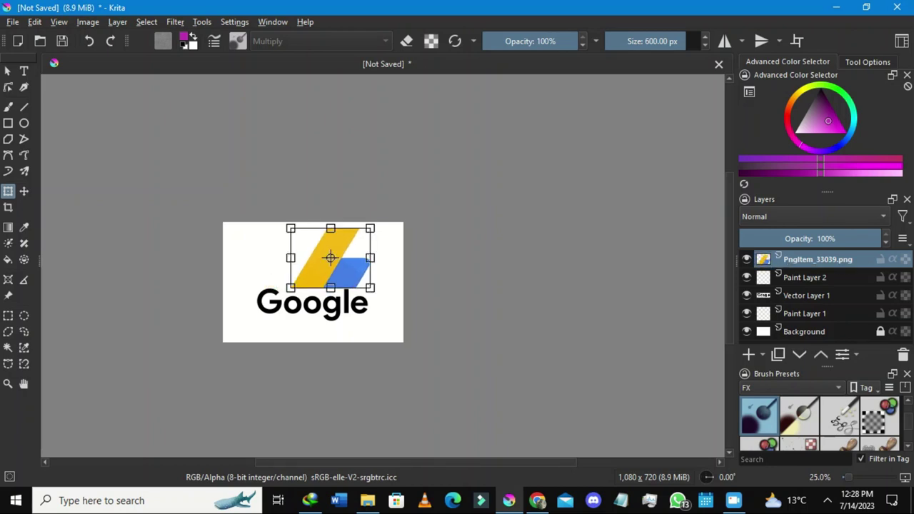
key("ctrl+z")
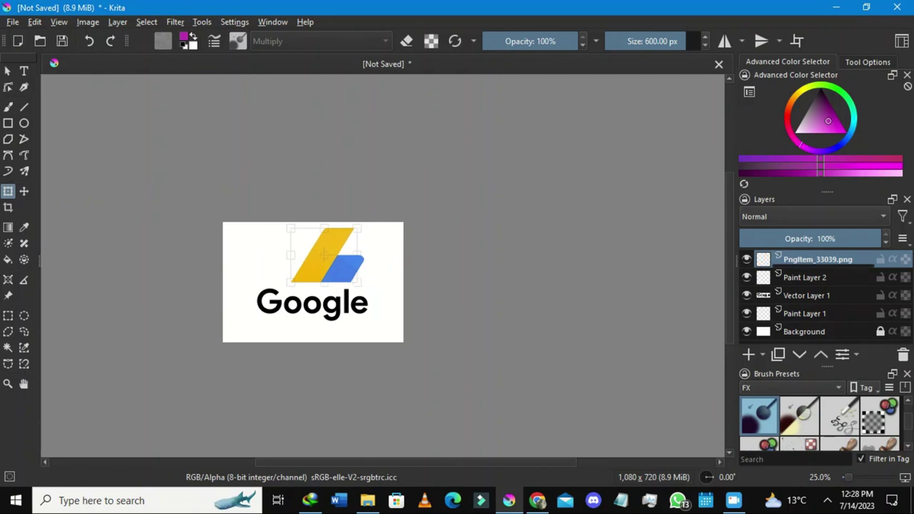
scroll(355, 300, "up", 4)
scroll(355, 299, "down", 2)
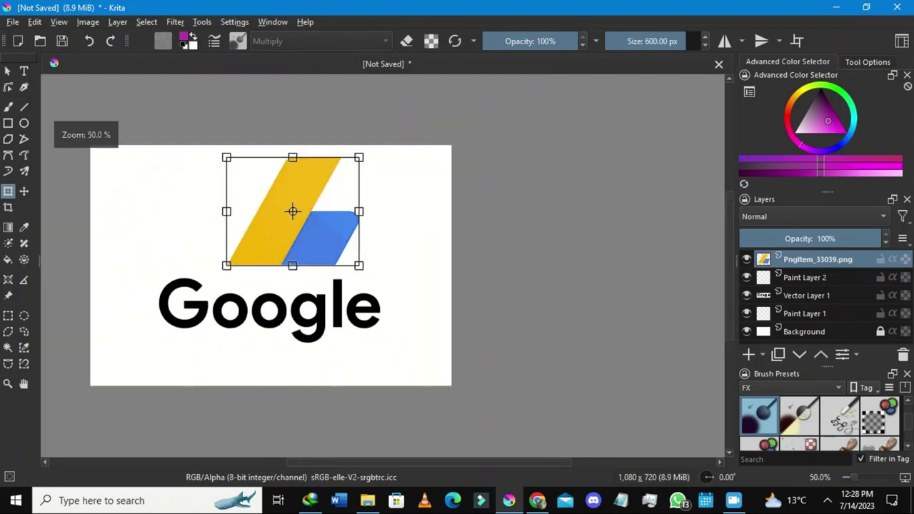
key("ctrl+z")
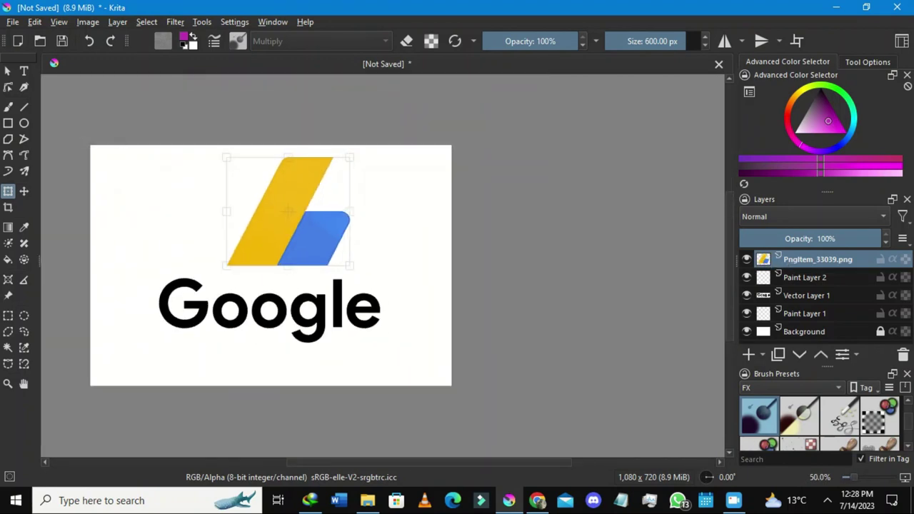
left_click_drag(342, 258, 333, 253)
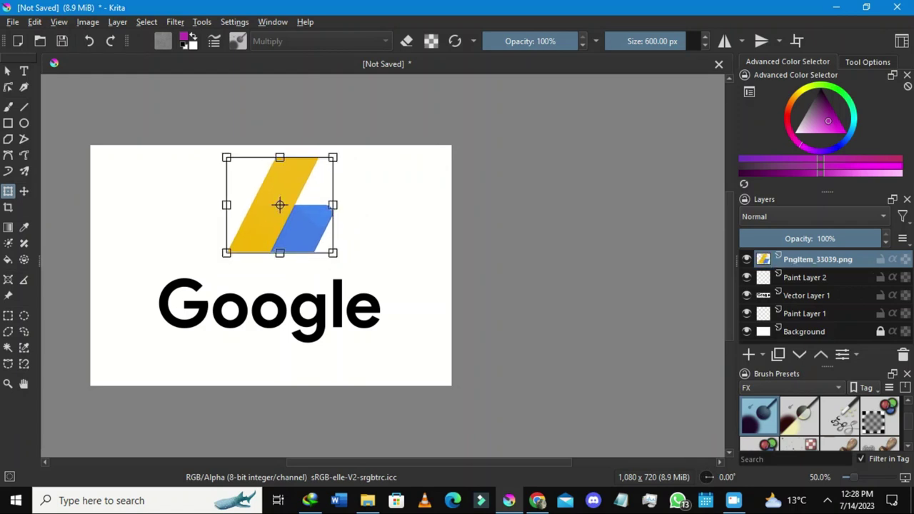
key("ctrl+z")
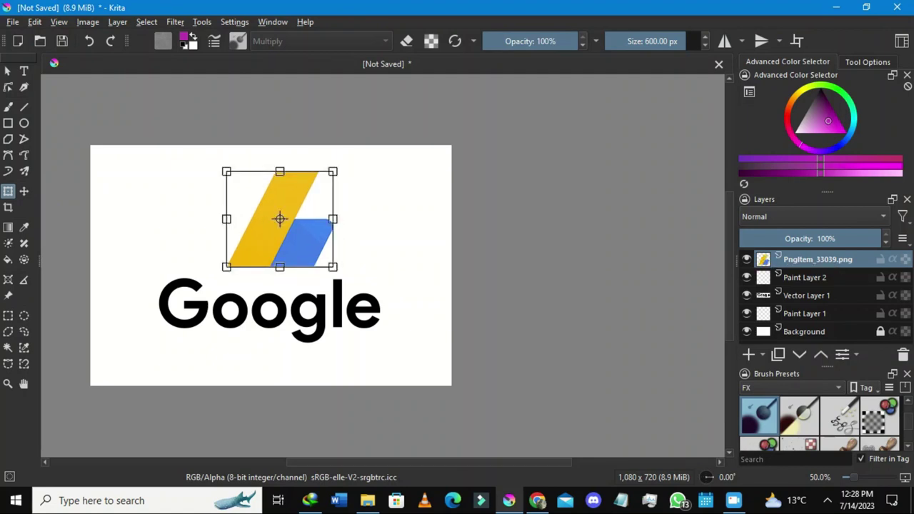
Switch to Internet Download Manager, open the folder containing product-sans.zip and extract the archive into a product-sans folder
left_click(309, 500)
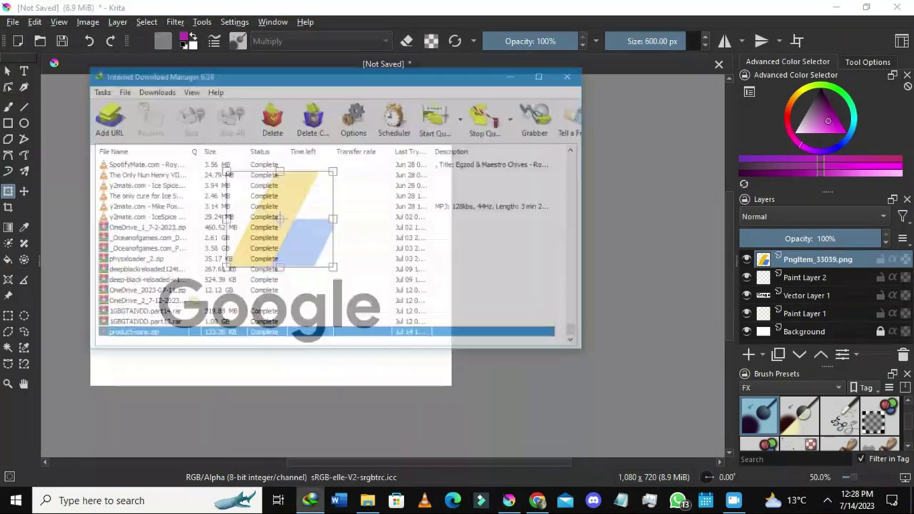
right_click(159, 312)
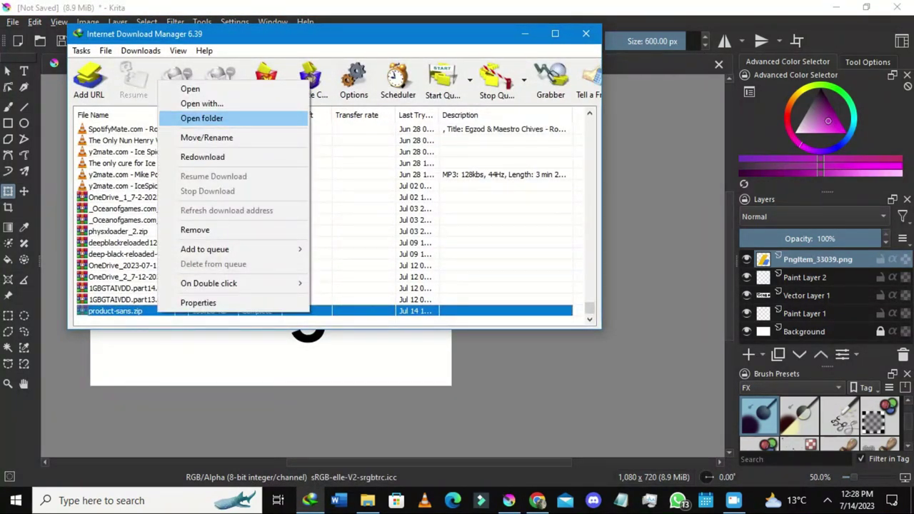
left_click(202, 118)
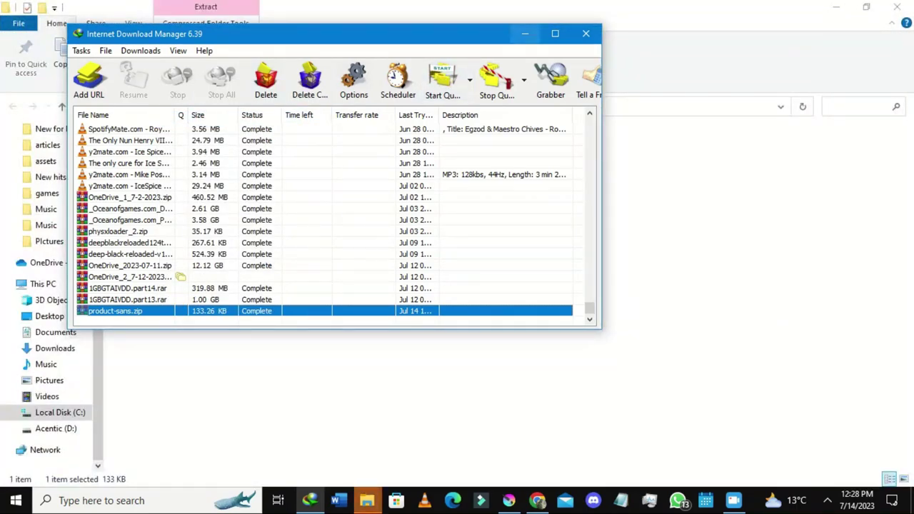
left_click(525, 34)
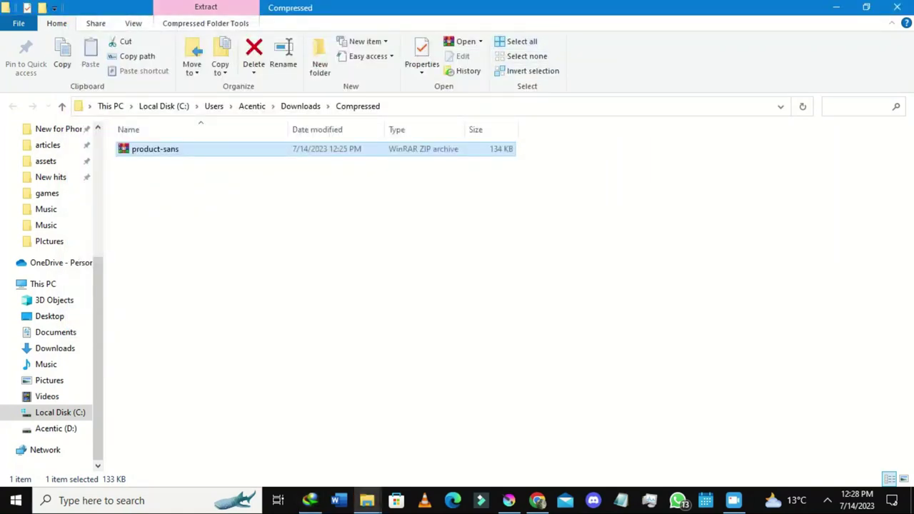
right_click(193, 149)
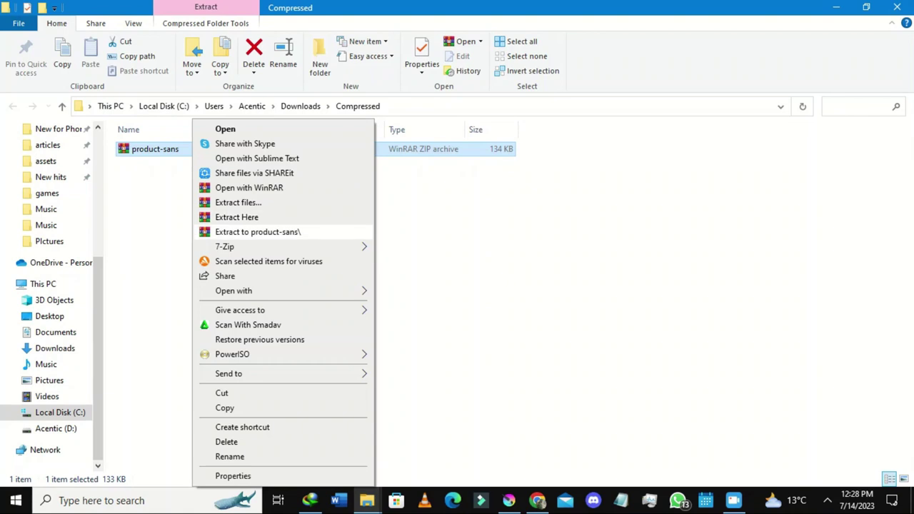
left_click(253, 233)
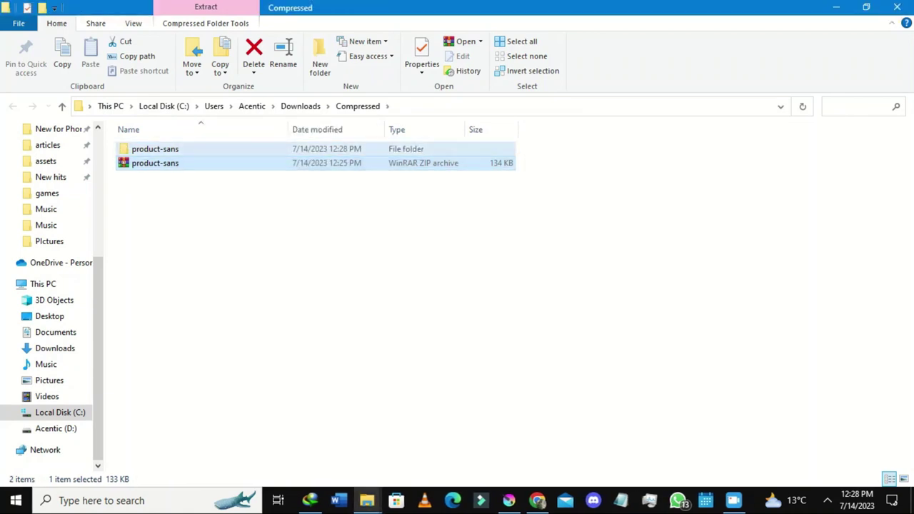
Install the Product Sans Regular font from the extracted product-sans folder and close its preview
double_click(155, 148)
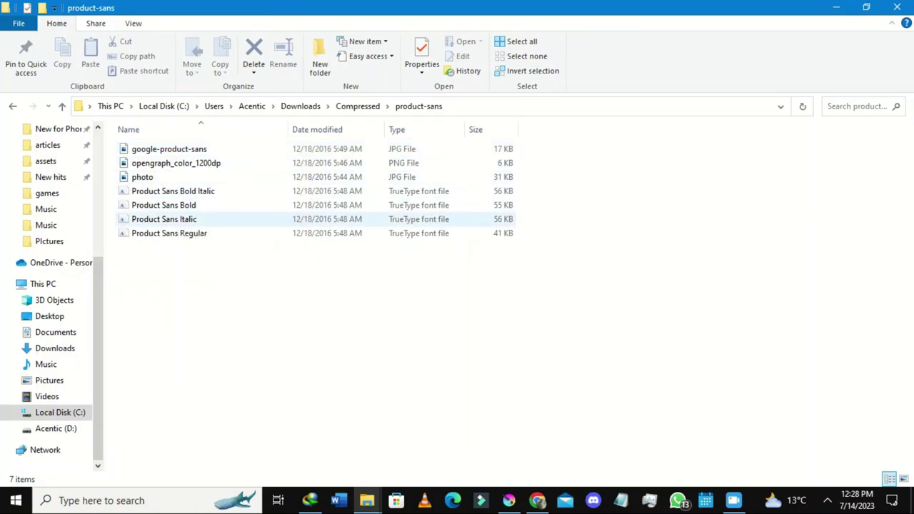
double_click(168, 232)
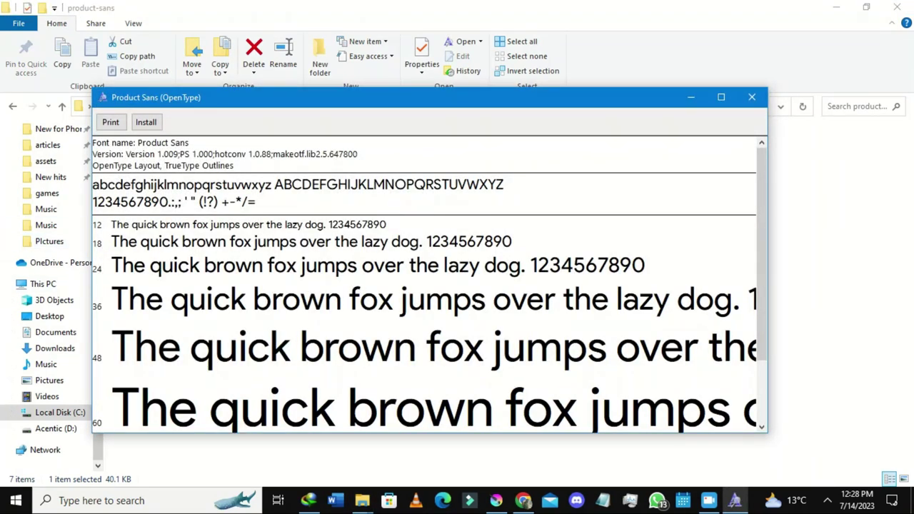
left_click(146, 122)
left_click(752, 96)
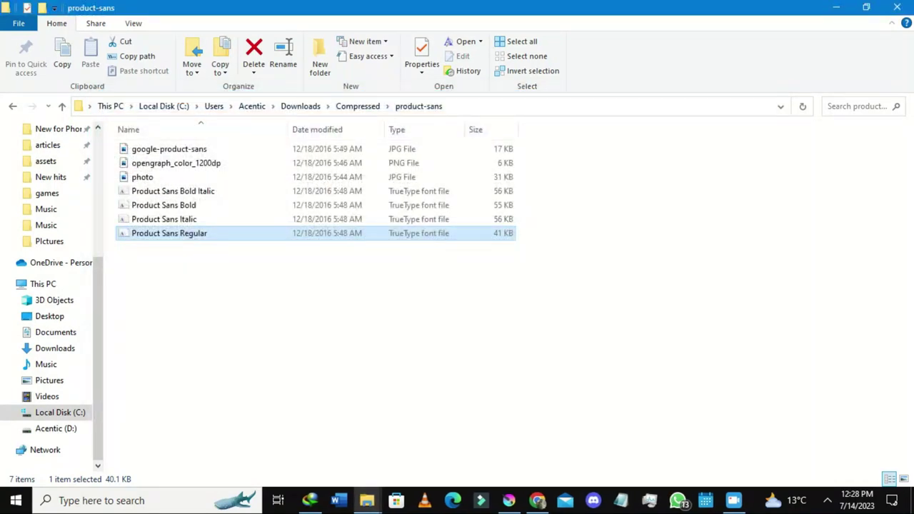
Switch to Krita, nudge the AdSense logo slightly left above the Google text and activate the Text tool
left_click(509, 500)
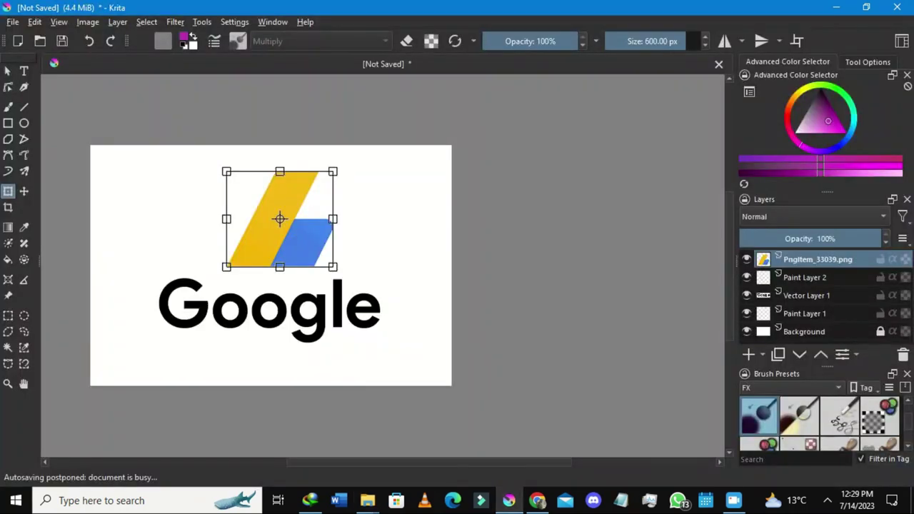
left_click_drag(280, 219, 274, 220)
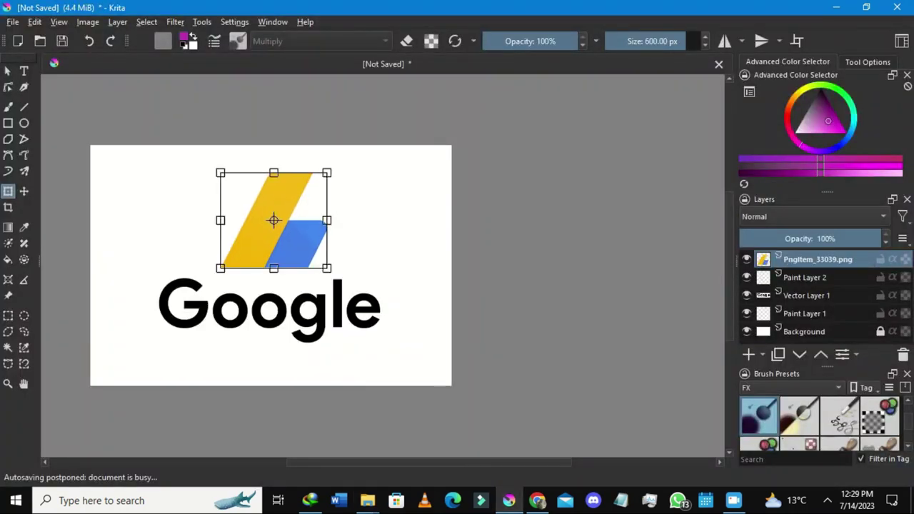
key("alt+f")
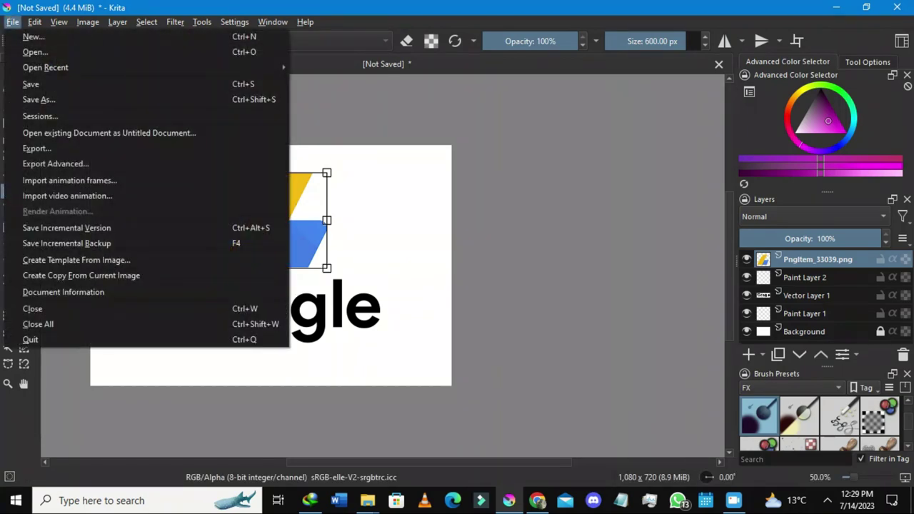
key("Escape")
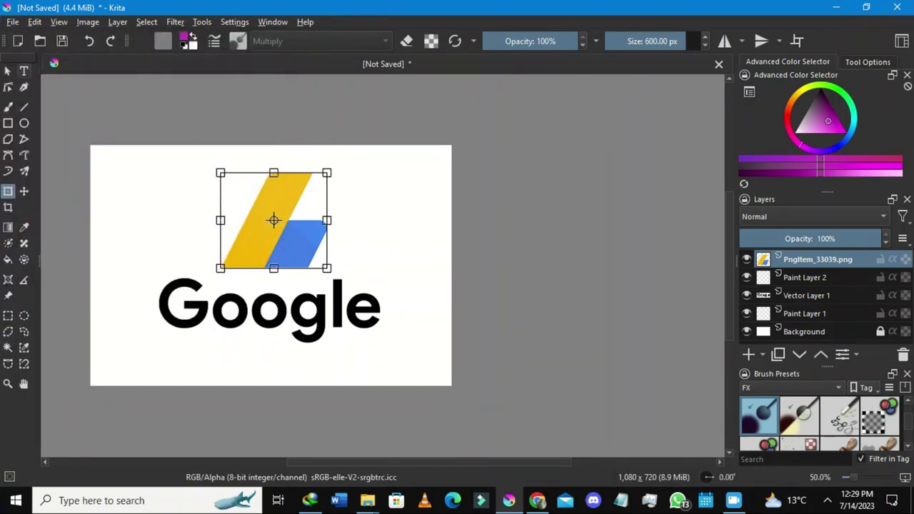
key("t")
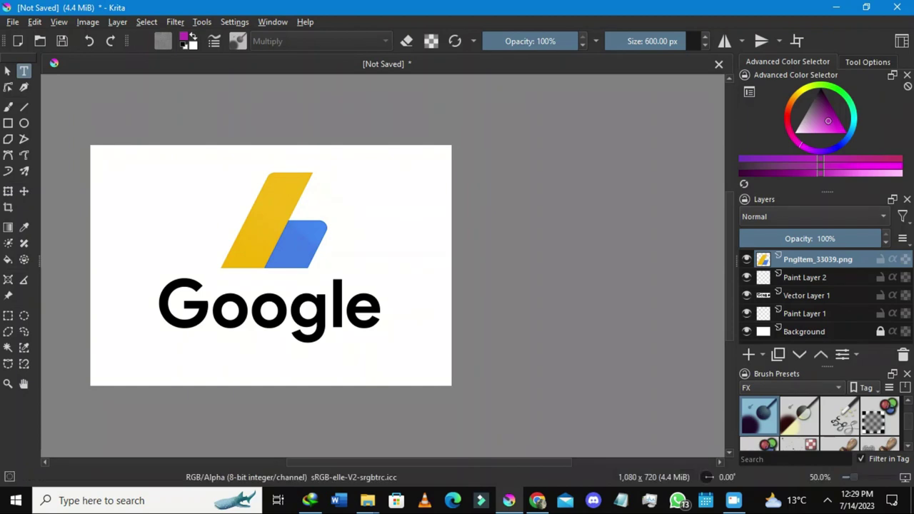
Add a new text object beside the logo, reading "Adsense" in the Product Sans font
left_click_drag(123, 176, 282, 234)
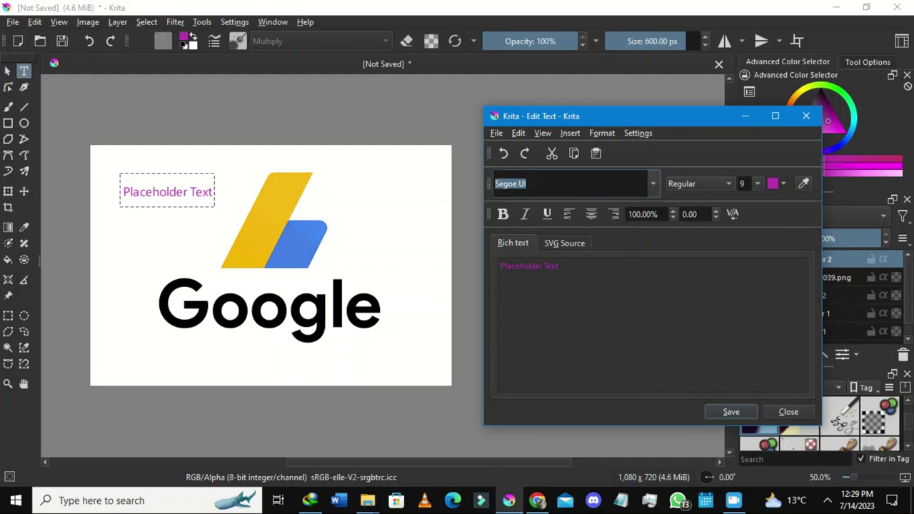
left_click(653, 184)
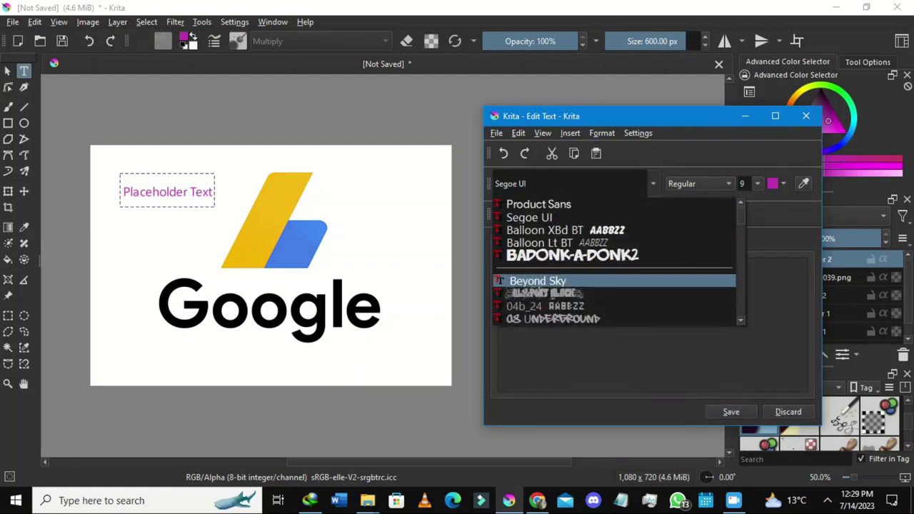
key("Home")
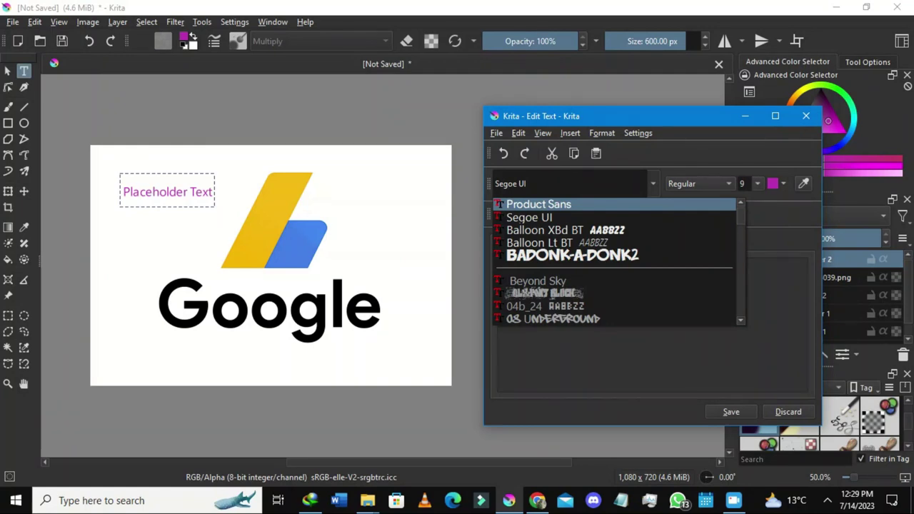
key("Return")
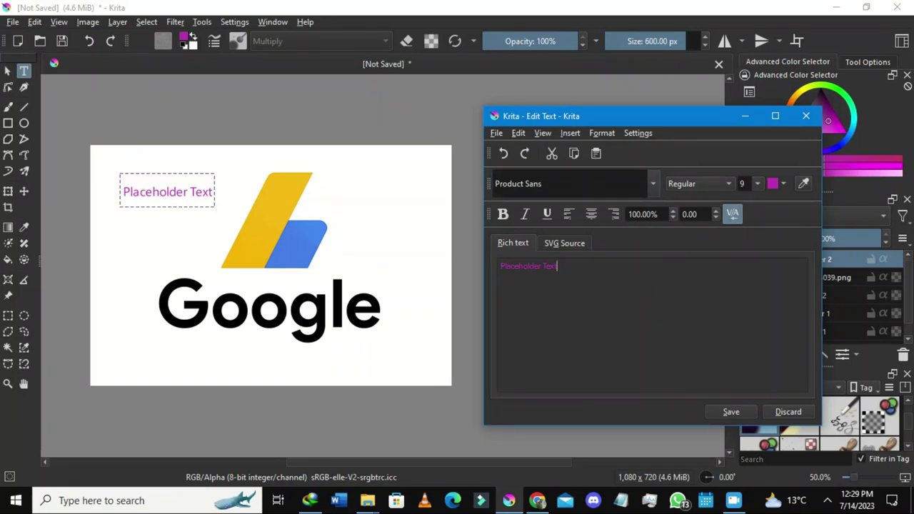
key("ctrl+a")
key("BackSpace")
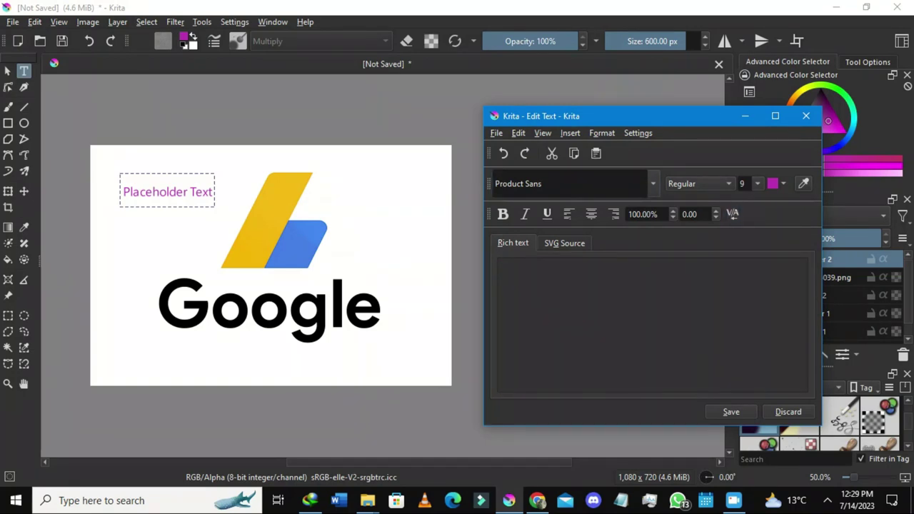
type("Adsense")
Recolour the whole Adsense text black and save the change to the canvas
key("ctrl+a")
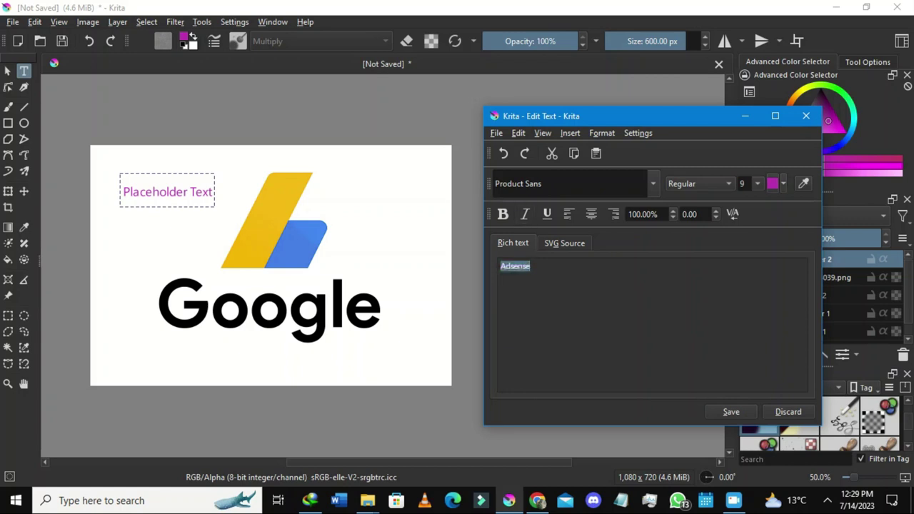
left_click(784, 184)
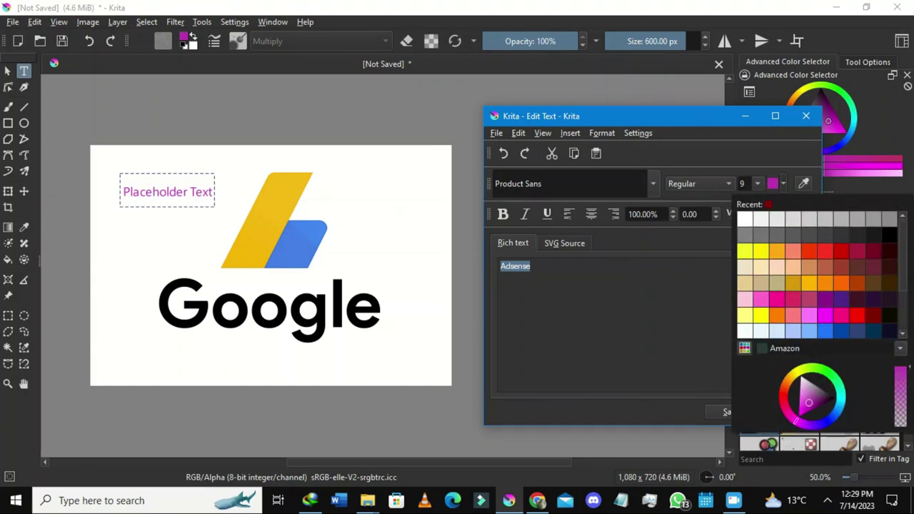
left_click(889, 235)
key("ctrl+s")
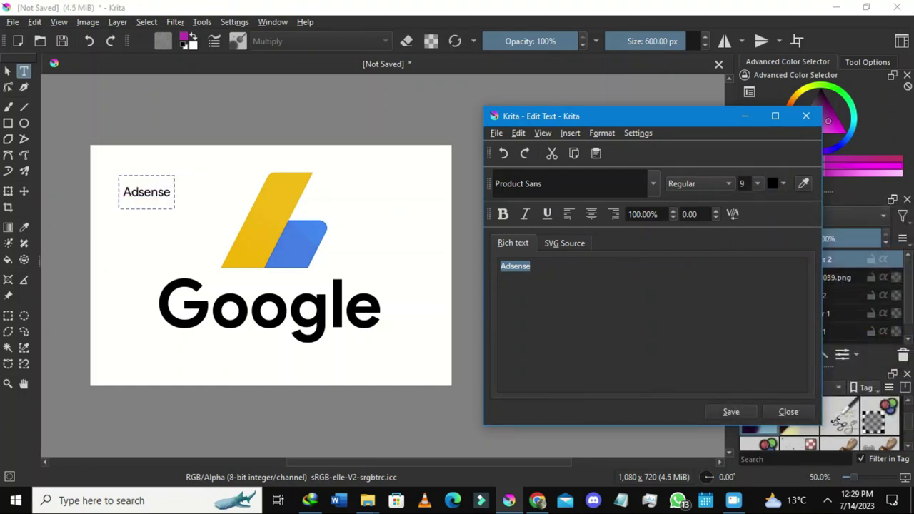
Set the Adsense text size to 16, close the text editor and place the text centred beneath the Google text
left_click(757, 184)
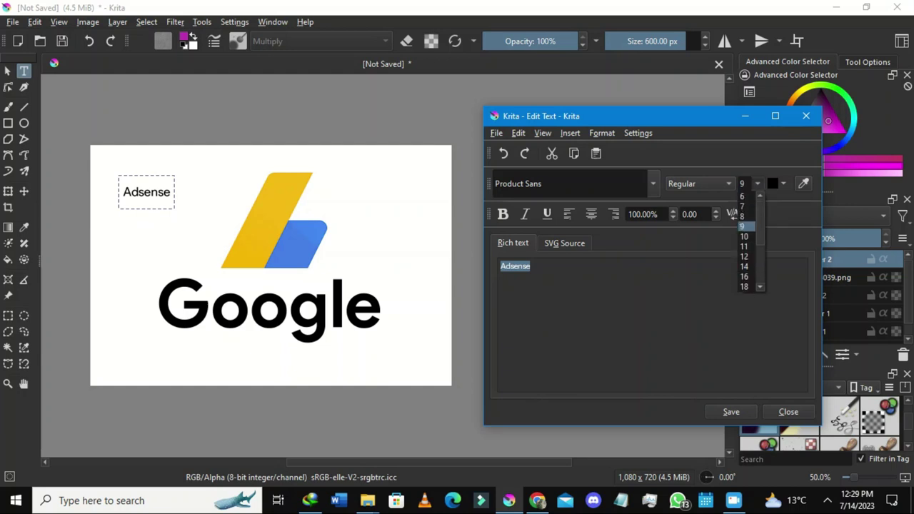
left_click(746, 246)
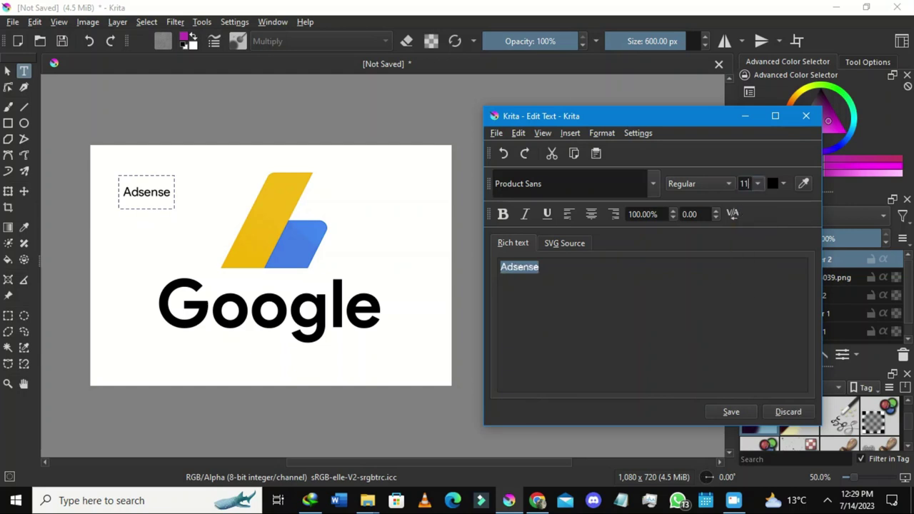
key("ctrl+s")
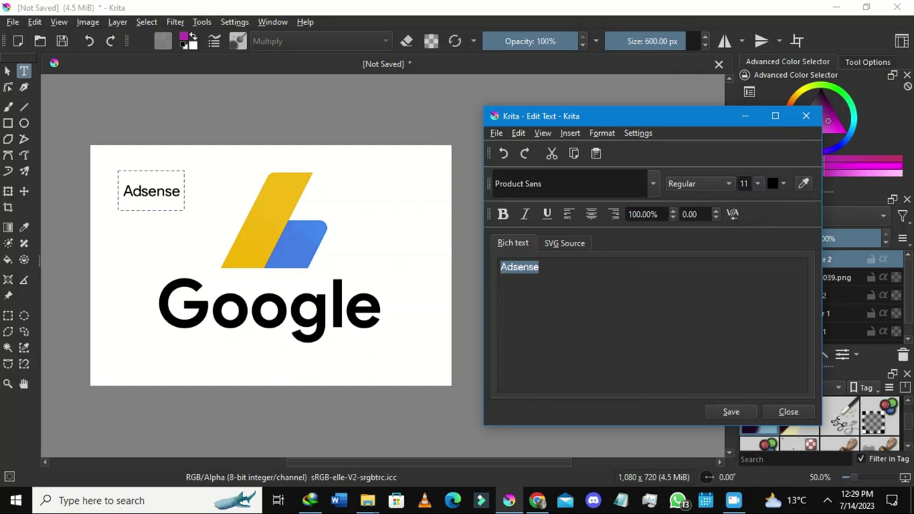
left_click(758, 184)
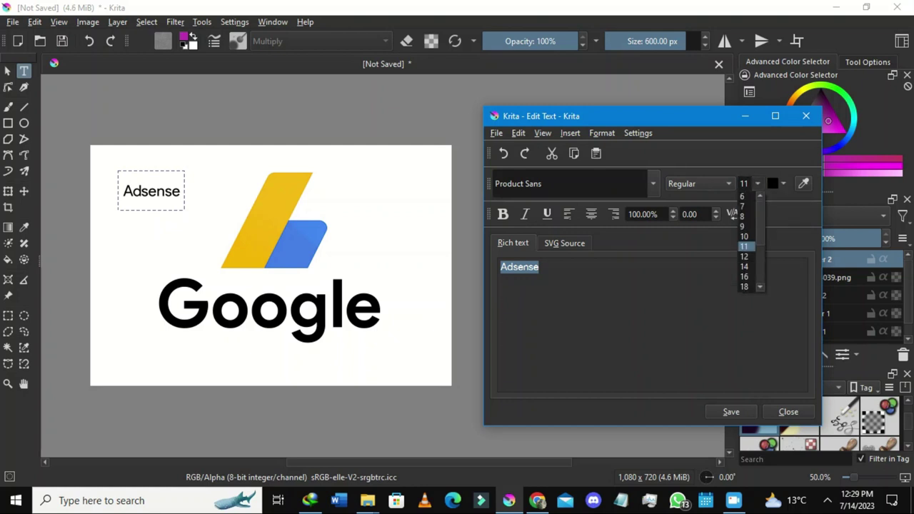
left_click(744, 277)
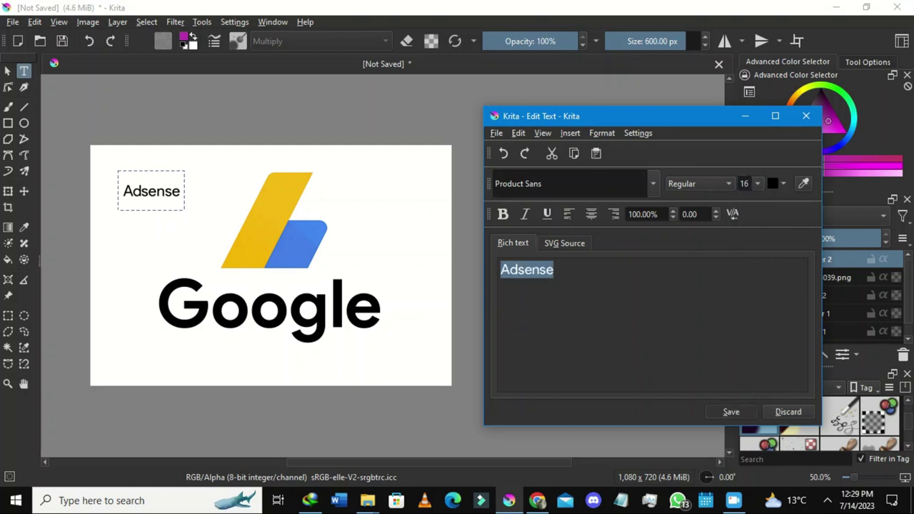
key("ctrl+s")
left_click(788, 412)
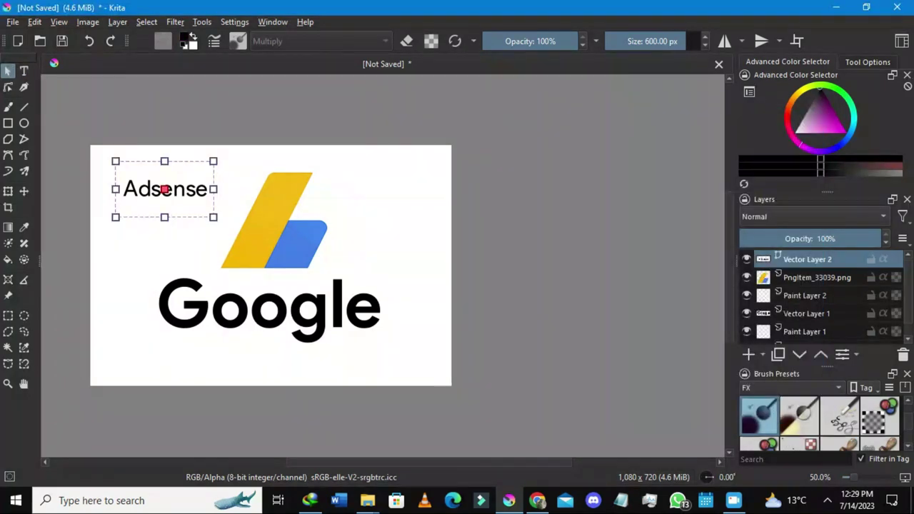
left_click_drag(165, 189, 262, 357)
left_click(528, 307)
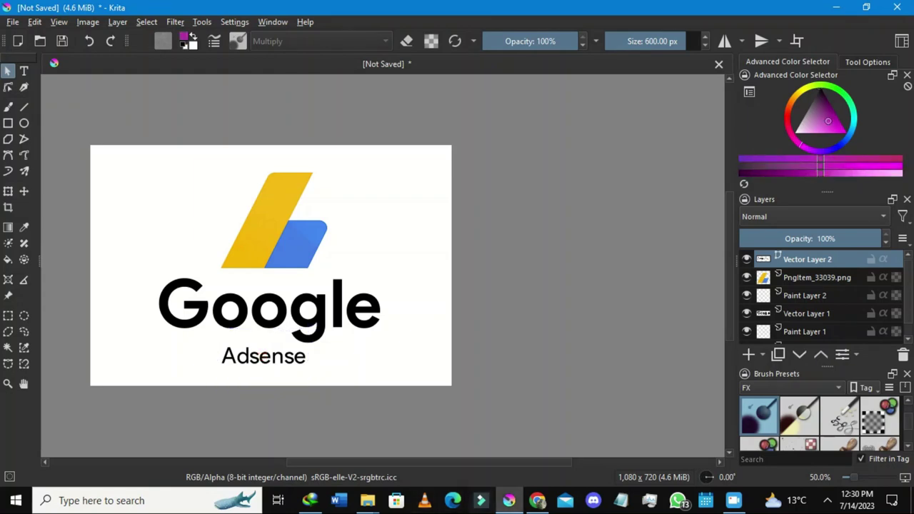
Switch to Chrome and search Google for "adsense logo" in a new tab
left_click(537, 499)
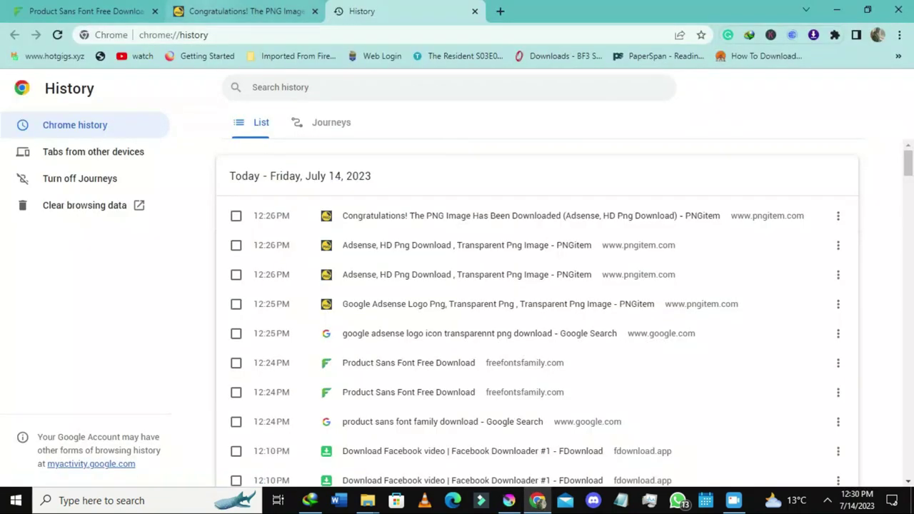
left_click(246, 11)
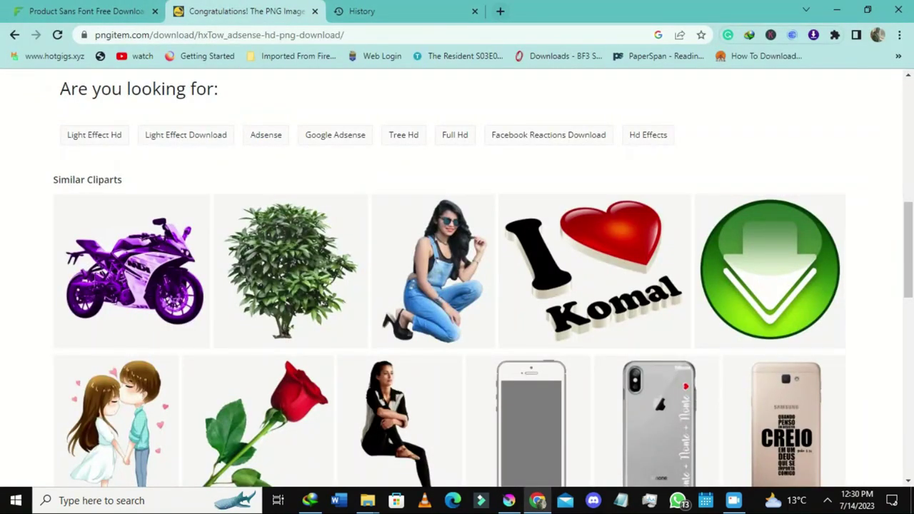
left_click(500, 11)
type("adse")
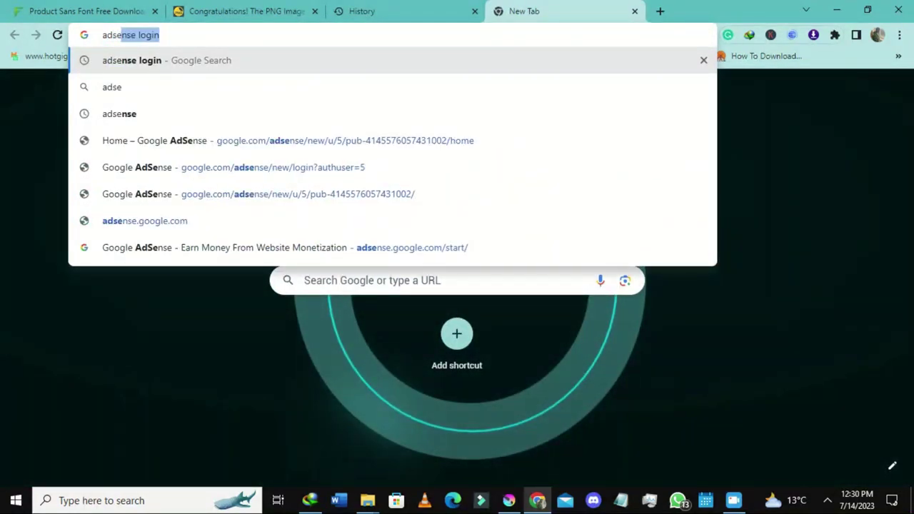
type("nse login")
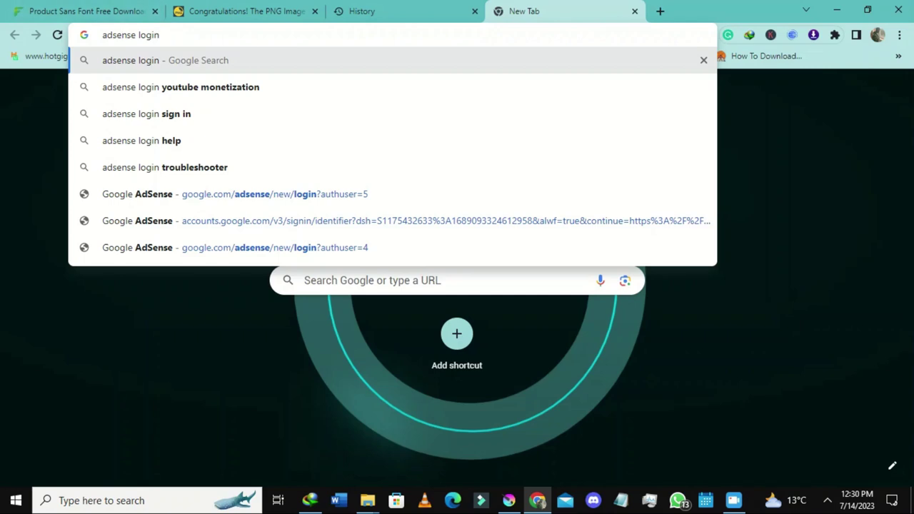
key("BackSpace")
key("BackSpace")
key("BackSpace")
key("BackSpace")
key("BackSpace")
key("BackSpace")
type("lo")
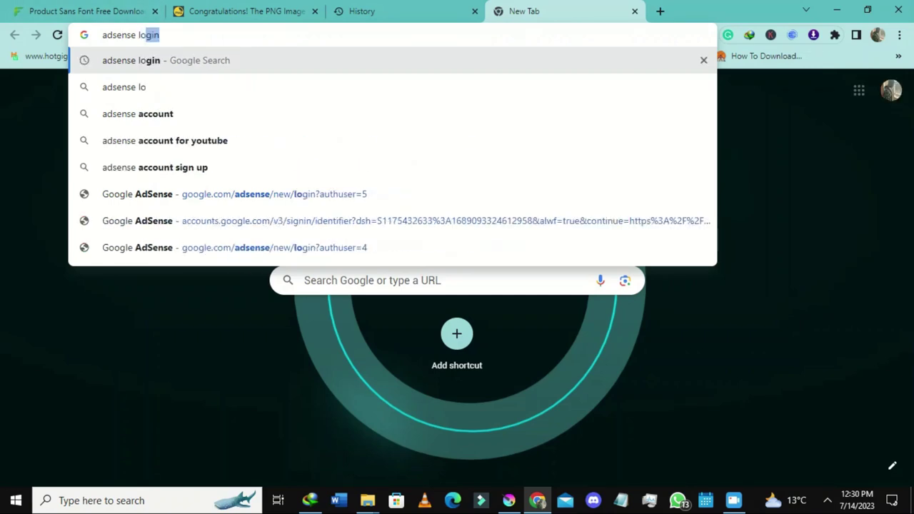
type("go")
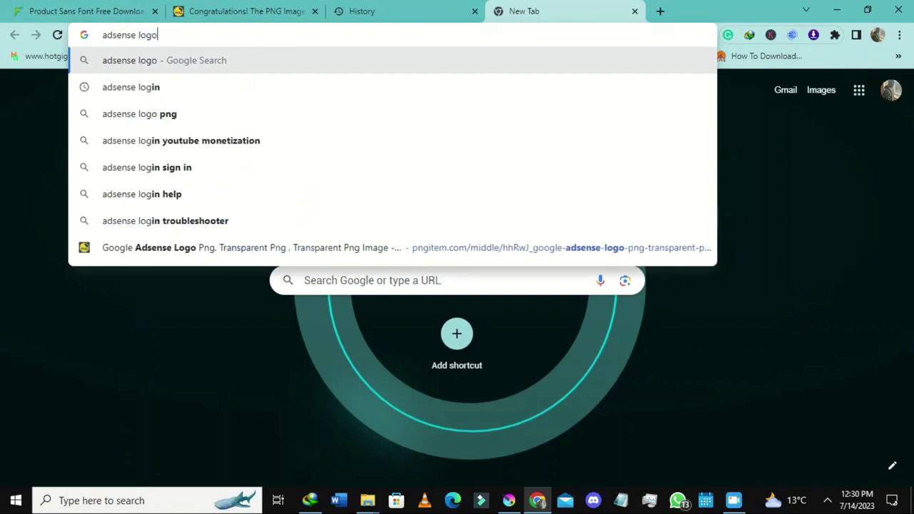
key("Return")
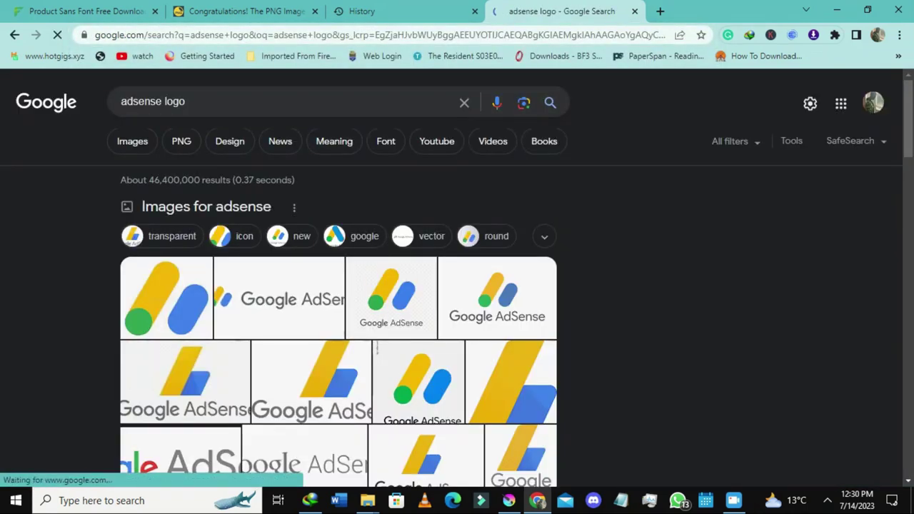
Show the image results for the AdSense logo and look through the reference designs
scroll(457, 300, "down", 2)
scroll(457, 300, "up", 2)
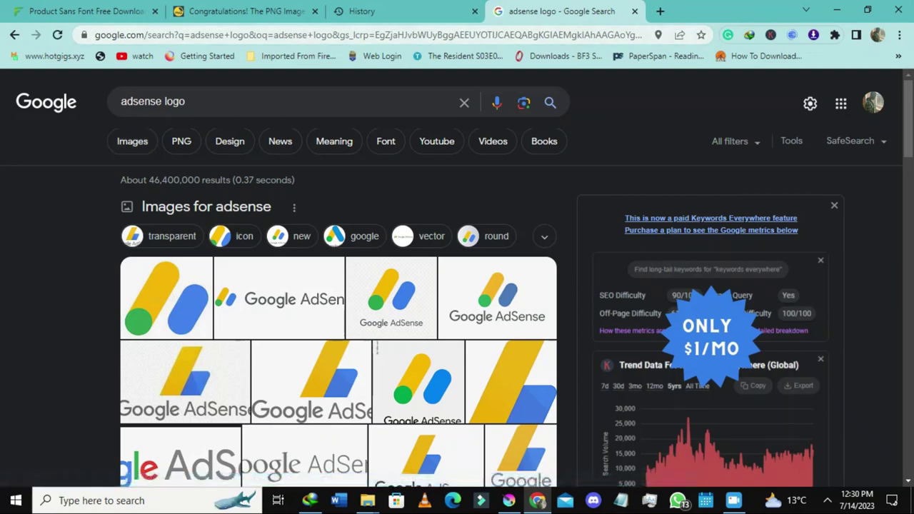
left_click(133, 140)
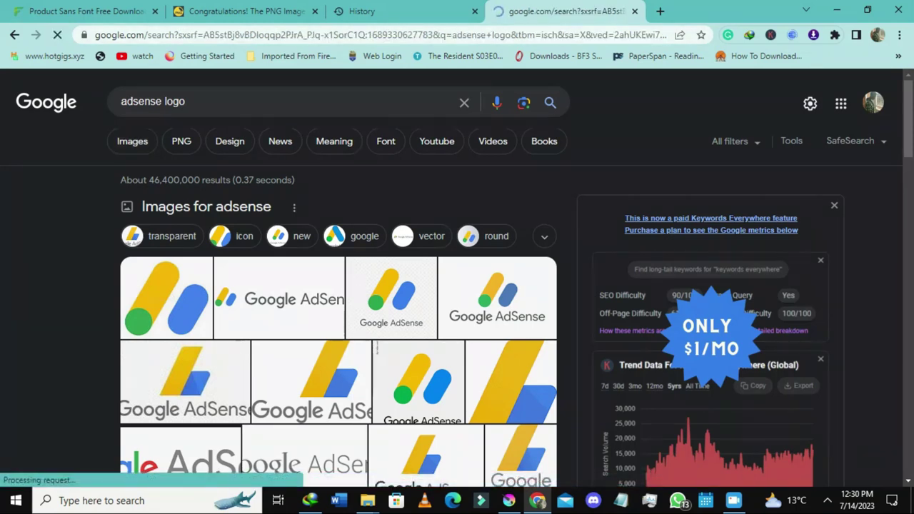
scroll(457, 279, "down", 2)
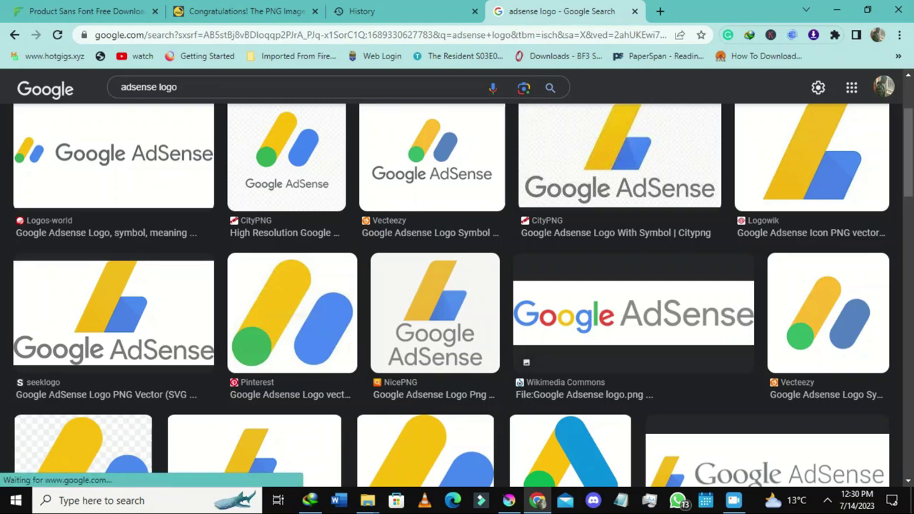
Switch to Krita and inspect the arrangement of the icon, Google text and Adsense text up close and as a whole
left_click(508, 501)
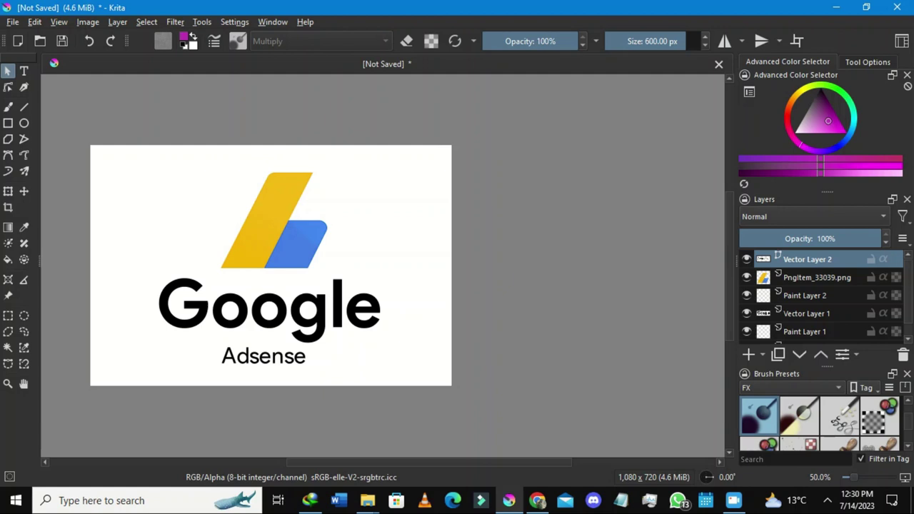
scroll(286, 394, "up", 3)
scroll(337, 394, "down", 1)
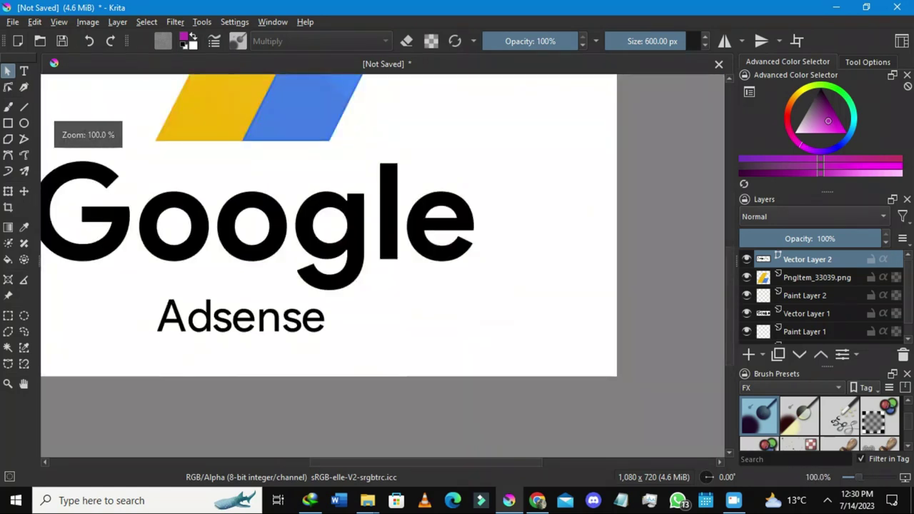
scroll(271, 394, "down", 2)
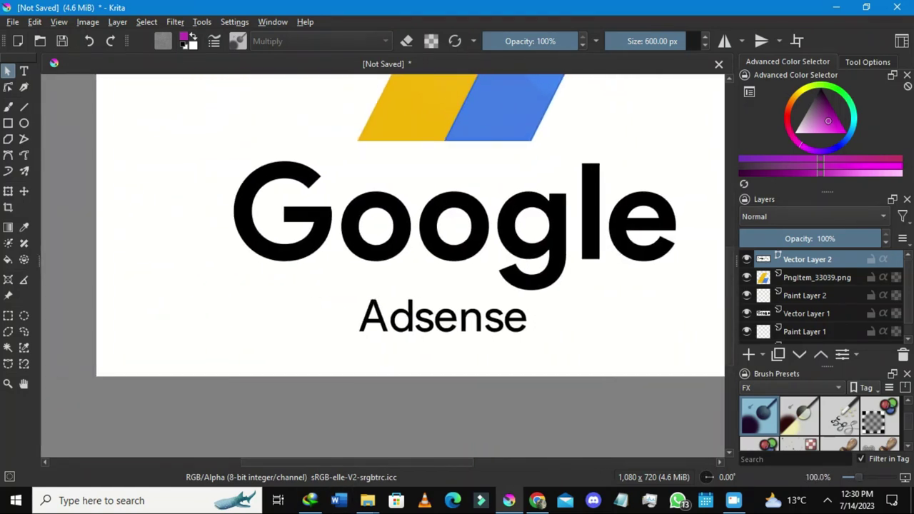
scroll(270, 395, "up", 1)
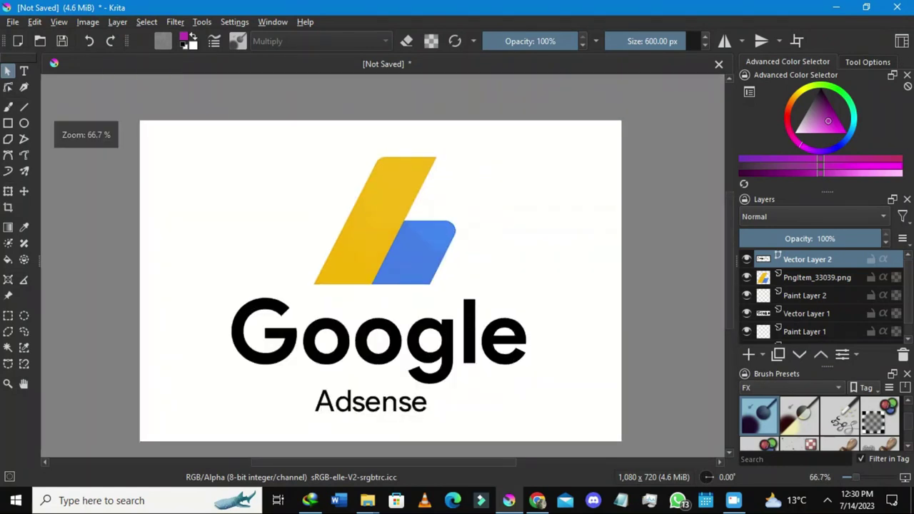